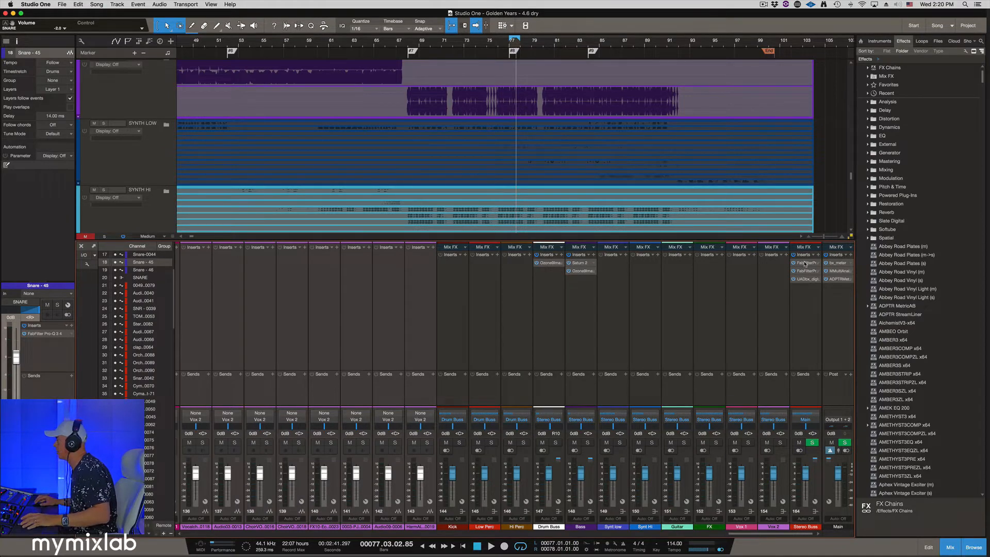
- Add FabFilter Pro-Q 3 to the Synt low bus and arrange its window over the mixer at the Very Large size
drag(804, 264, 613, 270)
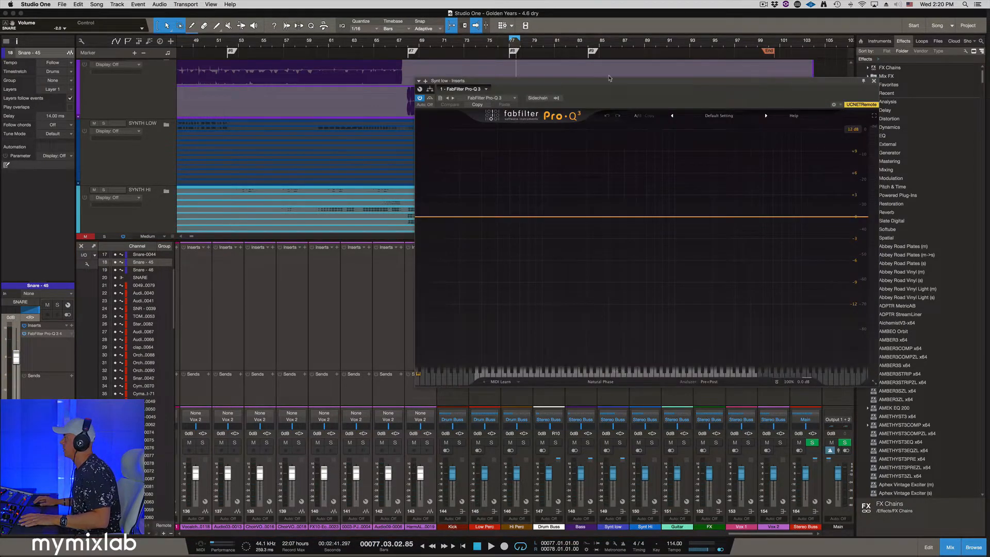
drag(621, 84, 422, 177)
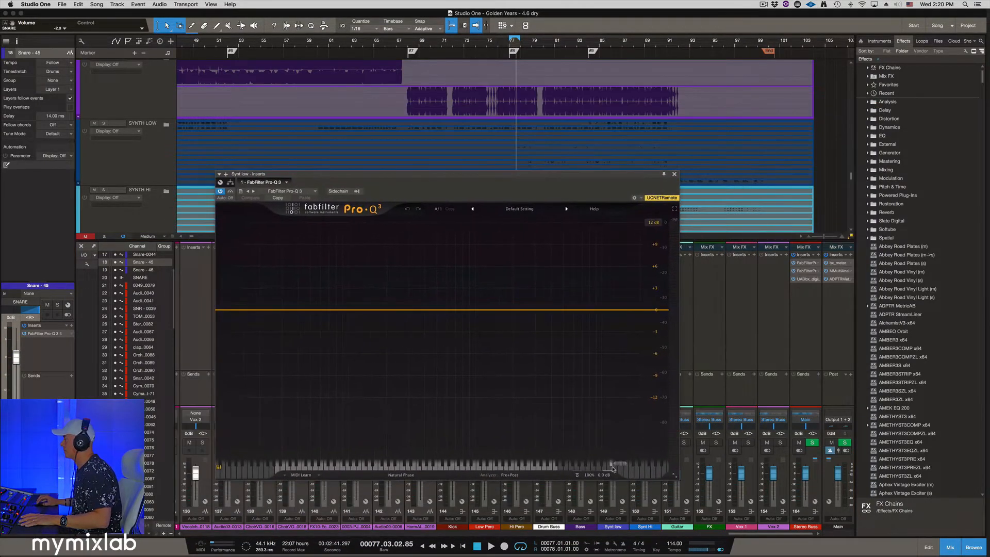
click(675, 476)
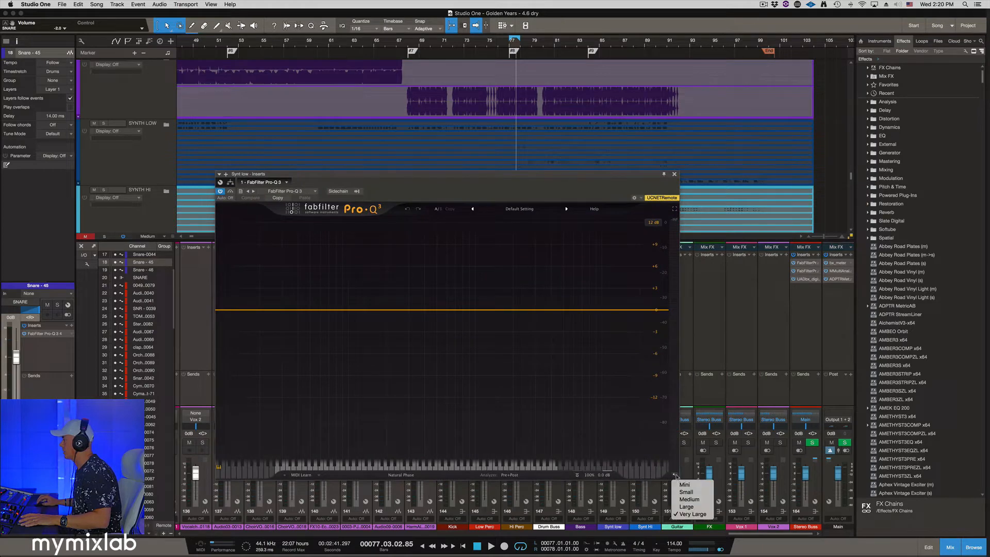
click(684, 506)
drag(480, 176, 478, 100)
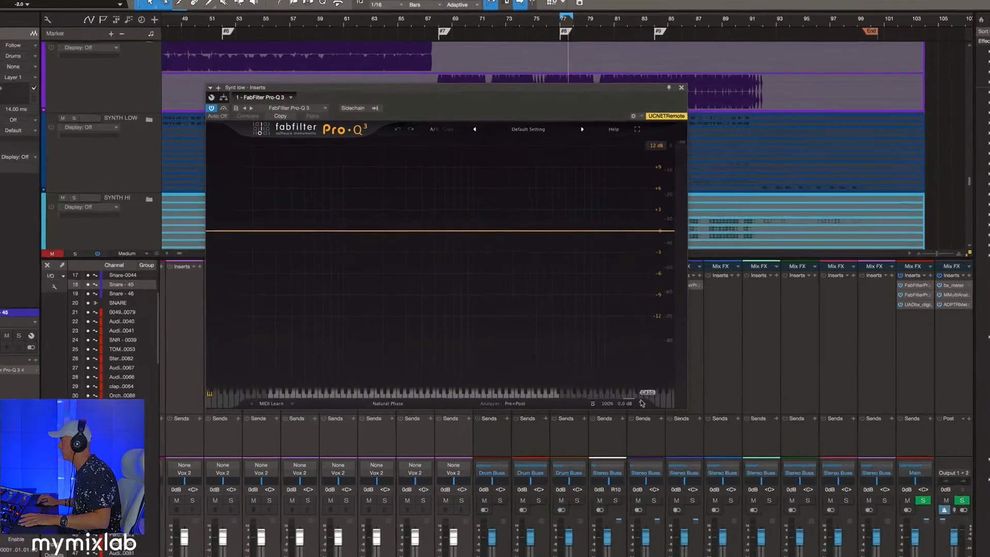
click(631, 397)
click(644, 446)
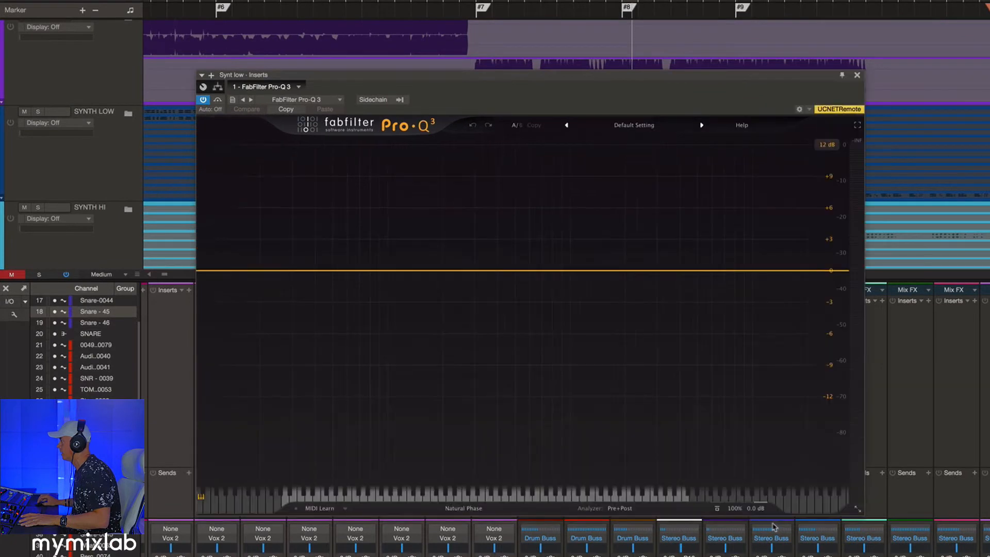
- Solo the SYNTH LOW folder and play the section to audition its frequency spectrum
key(s)
key(space)
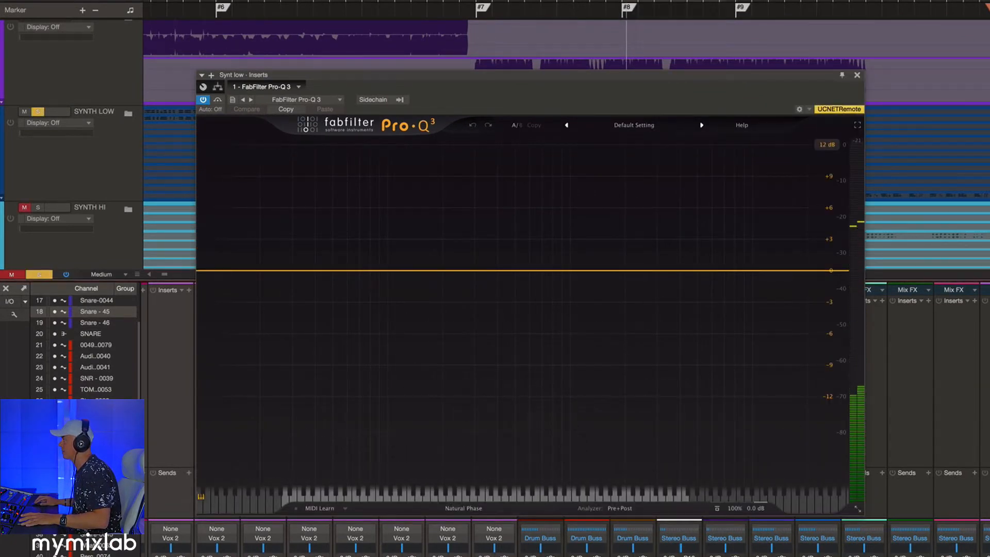
key(space)
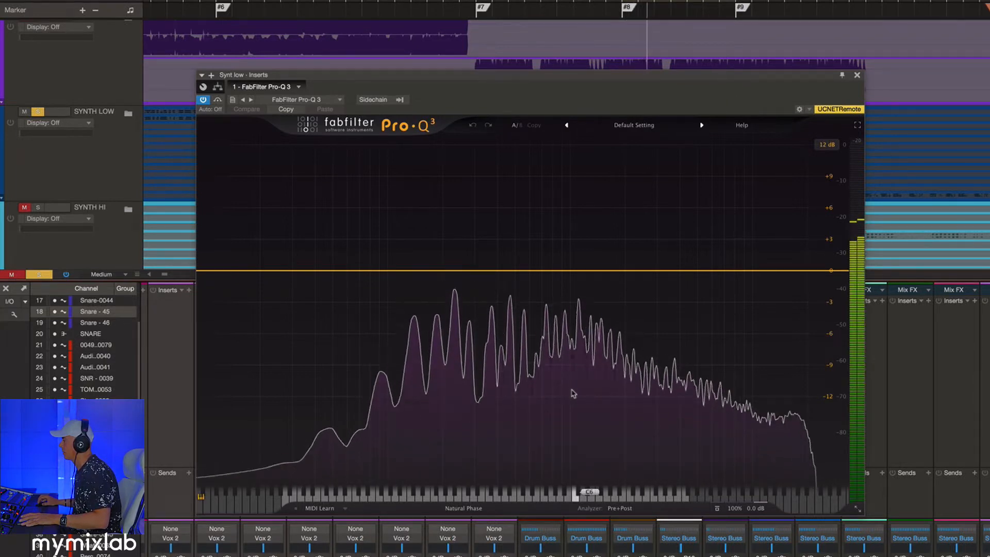
drag(572, 393, 673, 350)
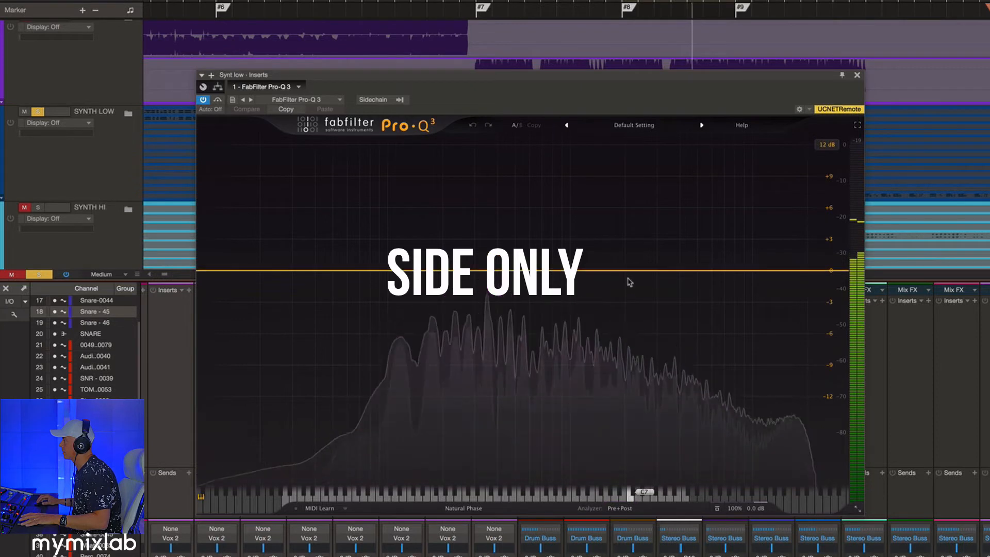
key(space)
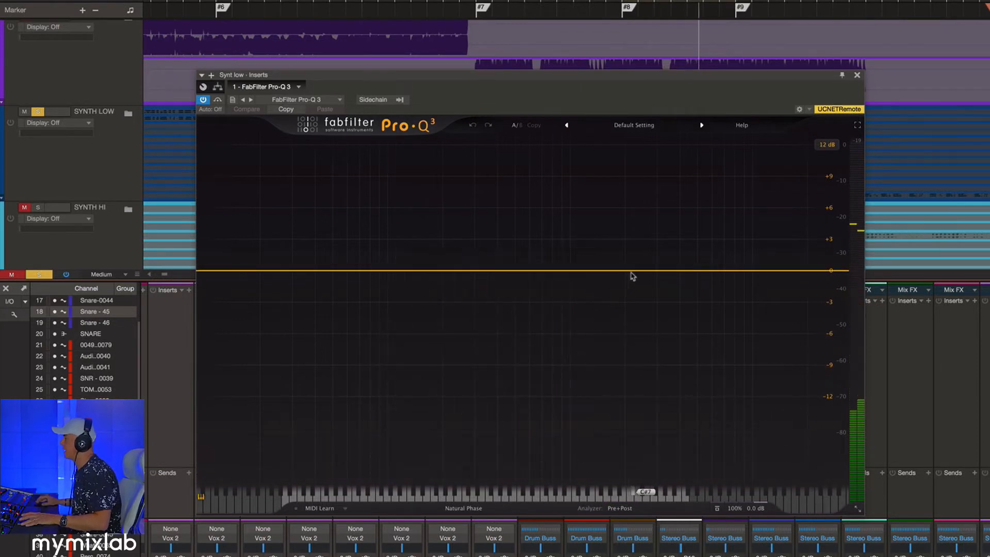
- Add bell bands at about 1038.9 Hz and in the highs at 0 dB, plus one between them at 3196.5 Hz with +0.55 dB gain
double_click(572, 271)
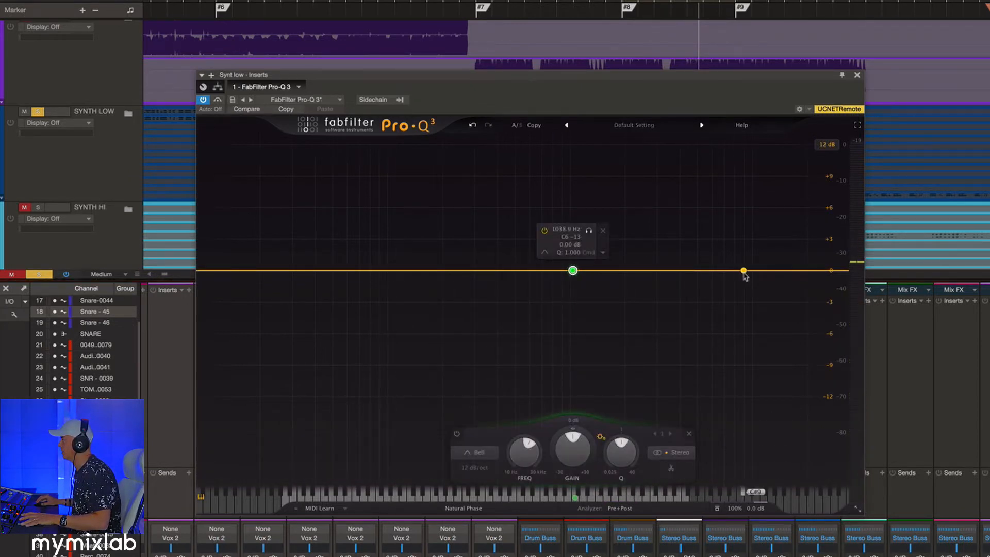
double_click(743, 271)
double_click(662, 271)
drag(663, 271, 667, 203)
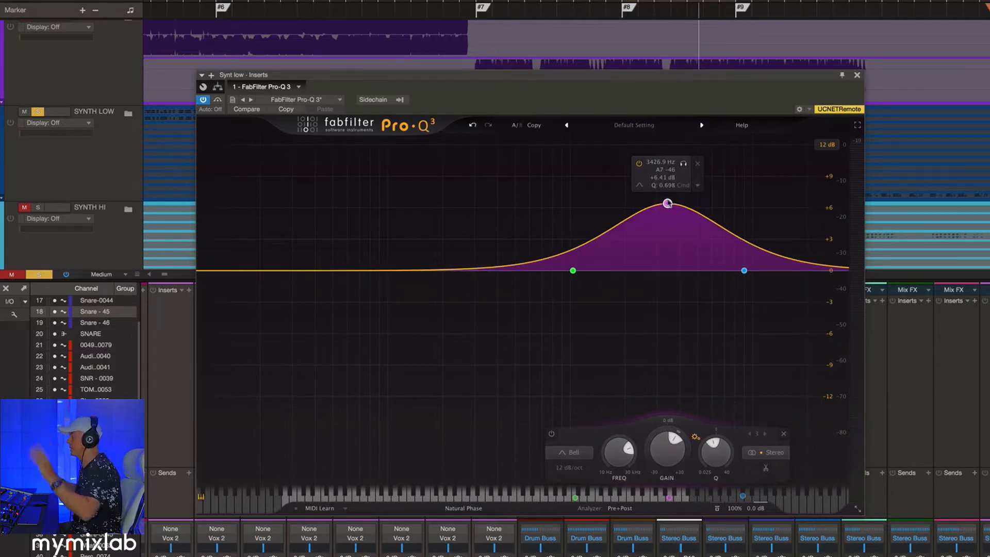
drag(669, 204, 662, 264)
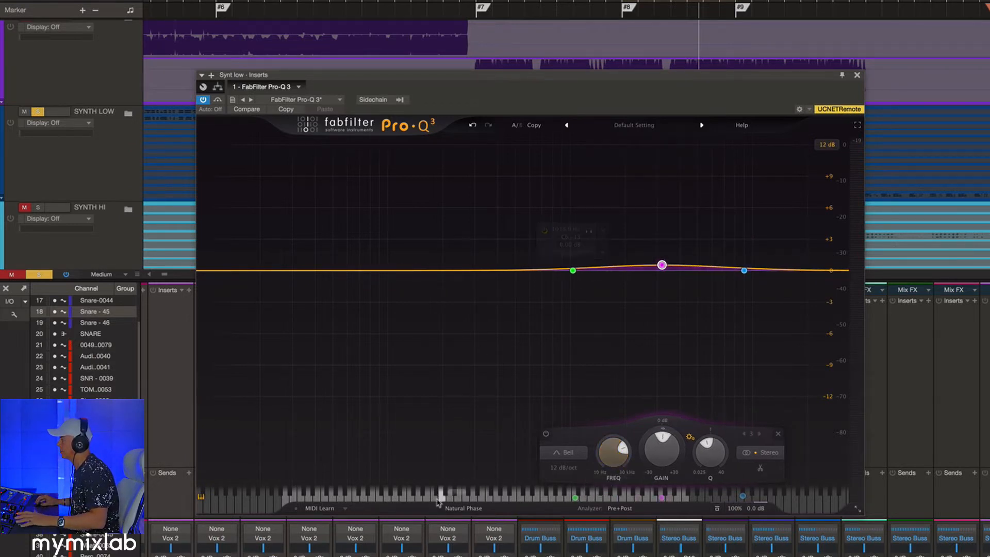
- Switch the equalizer's processing to Linear Phase and set the 3196.5 Hz band's stereo placement to Side
click(457, 508)
click(603, 480)
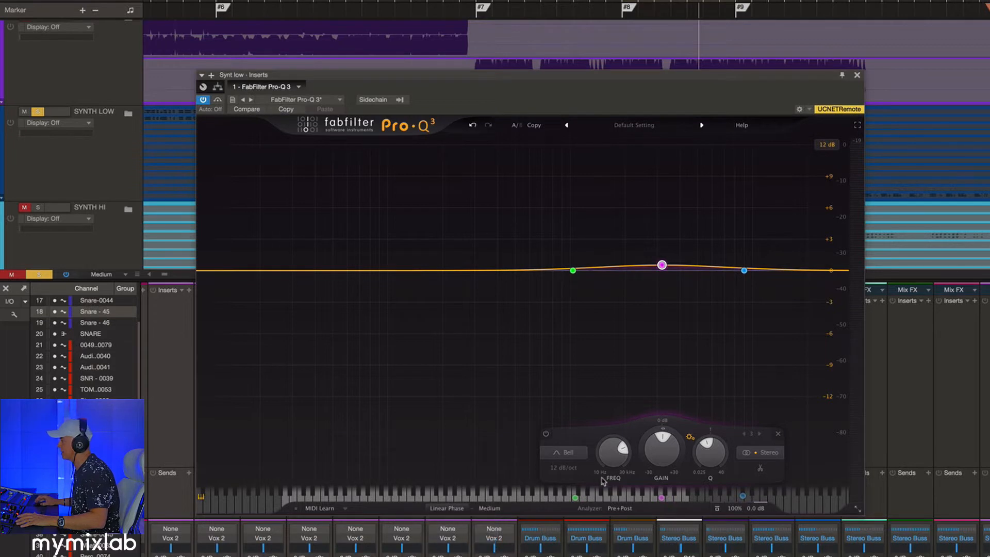
right_click(662, 265)
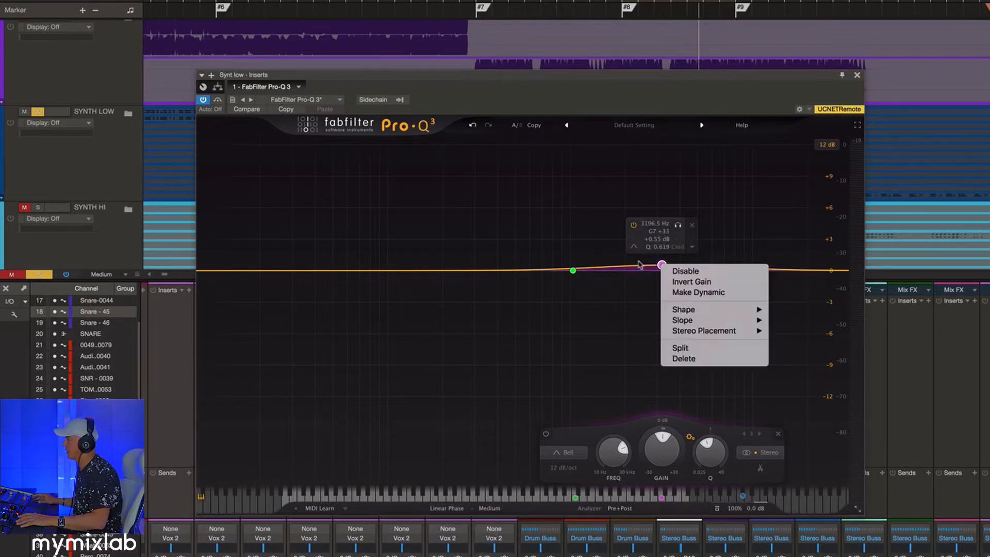
mouse_move(739, 331)
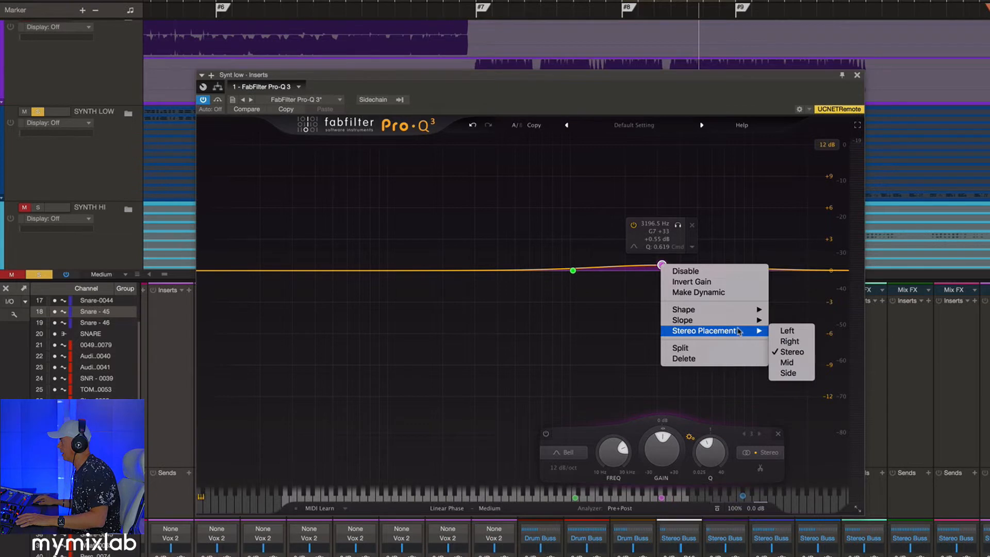
click(787, 372)
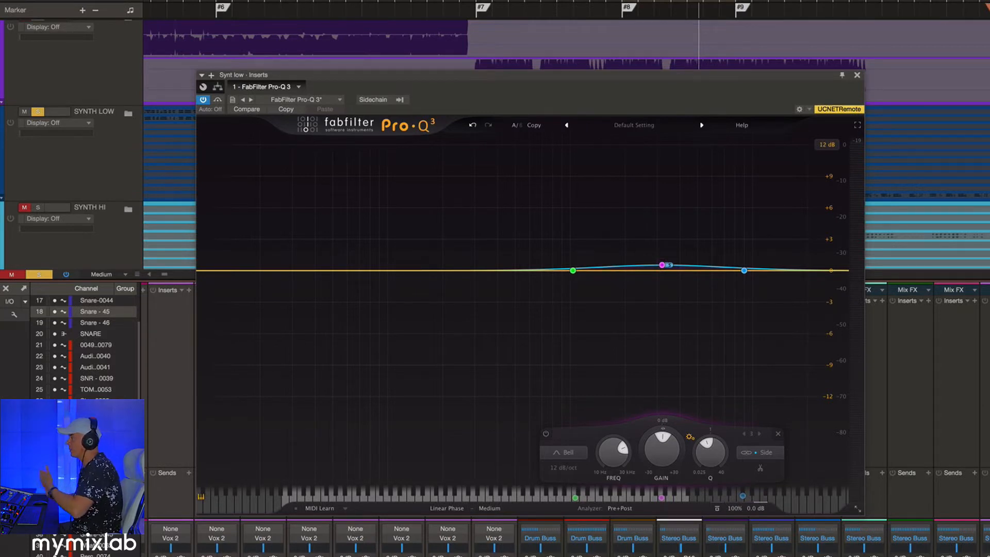
- Make the side band dynamic with a range of about +7.20 dB while comparing it during playback
key(space)
drag(644, 443, 652, 372)
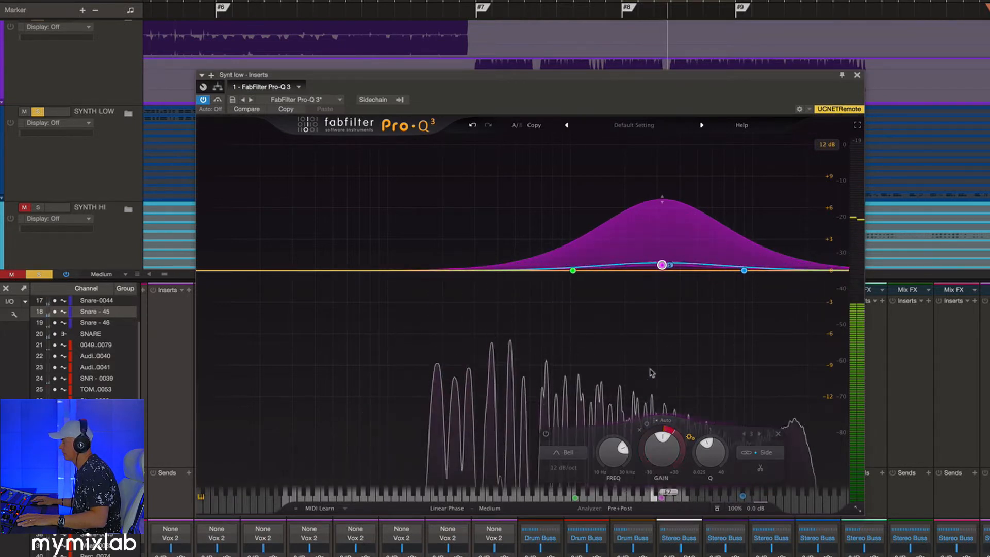
key(space)
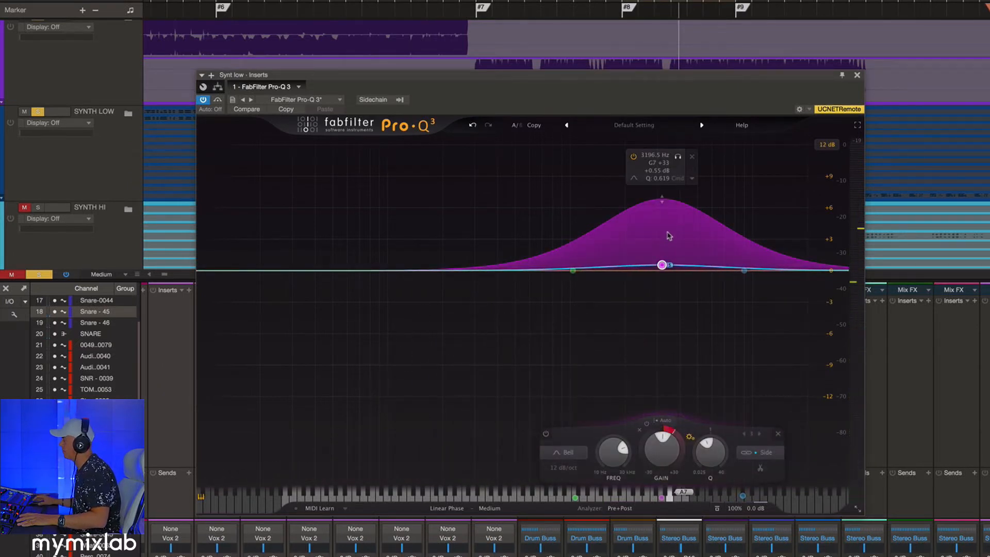
key(space)
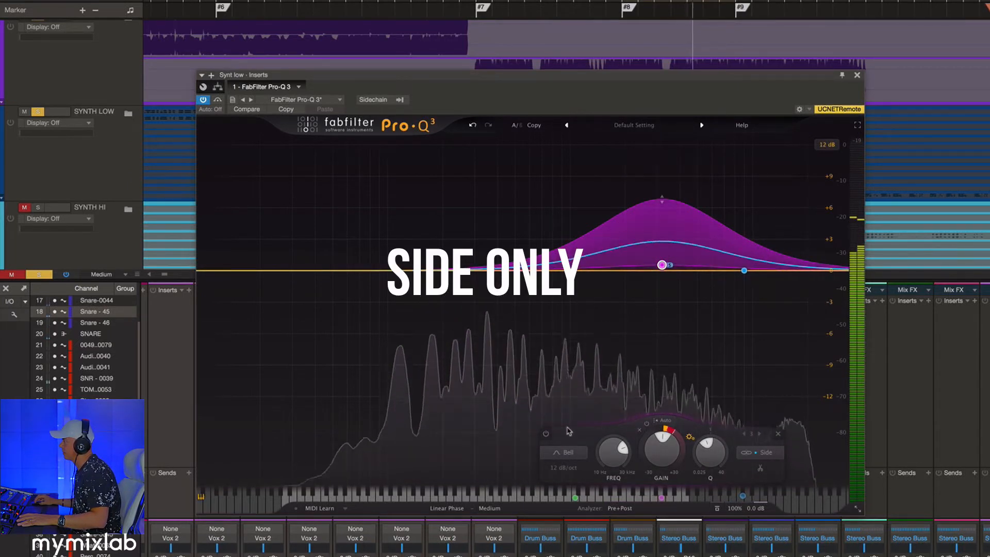
click(546, 435)
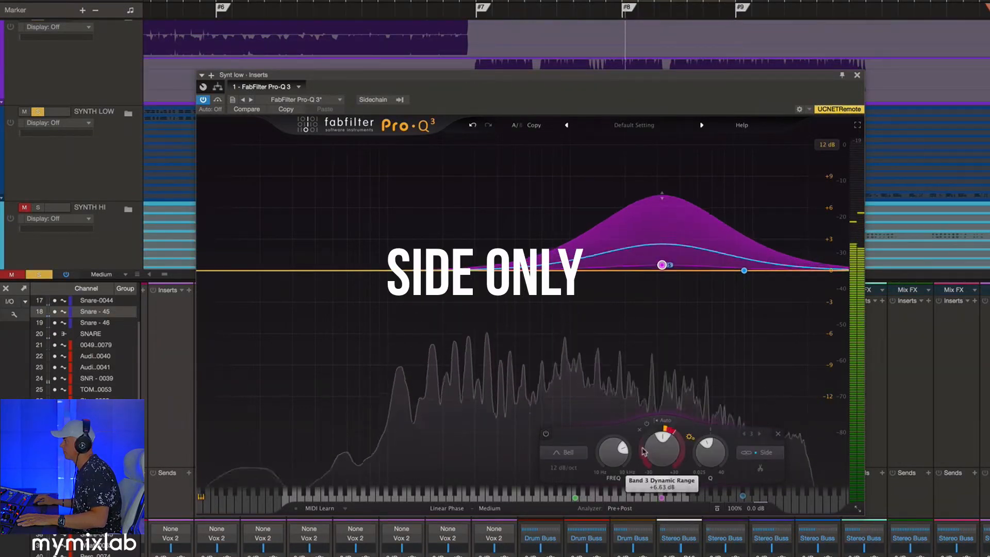
drag(644, 452, 644, 445)
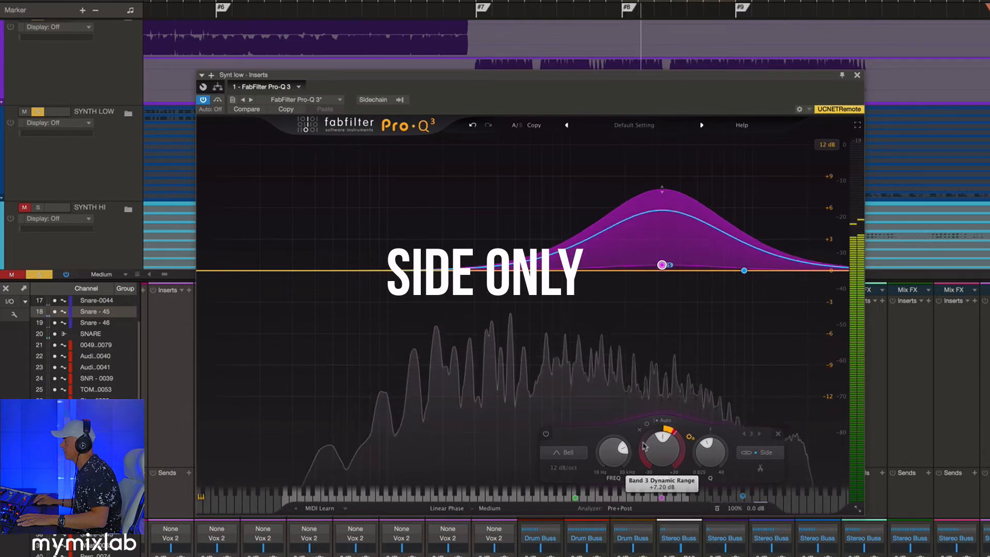
key(space)
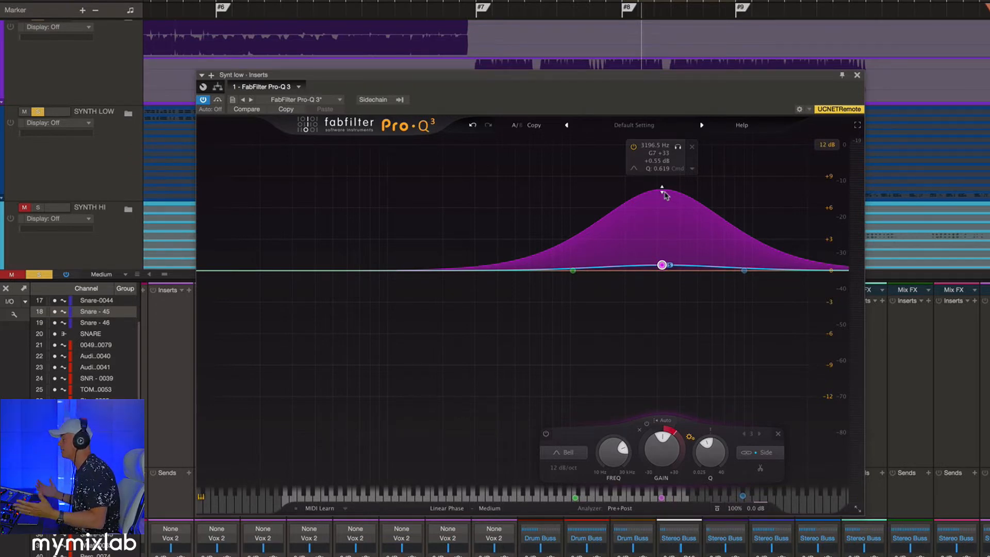
- Try a static side boost of +5.07 dB at about 3209 Hz during playback and bring the gain back near zero
drag(654, 73, 653, 77)
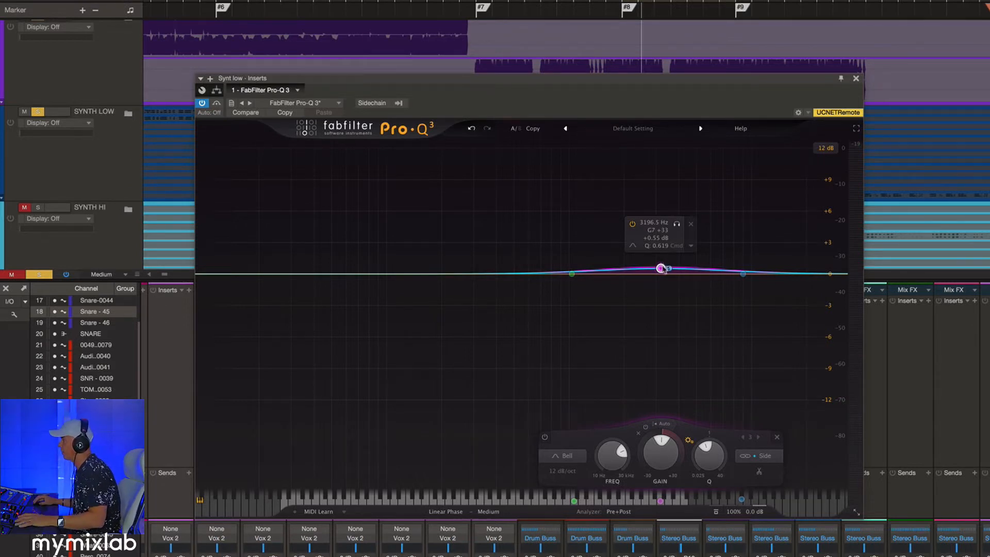
drag(661, 269, 662, 221)
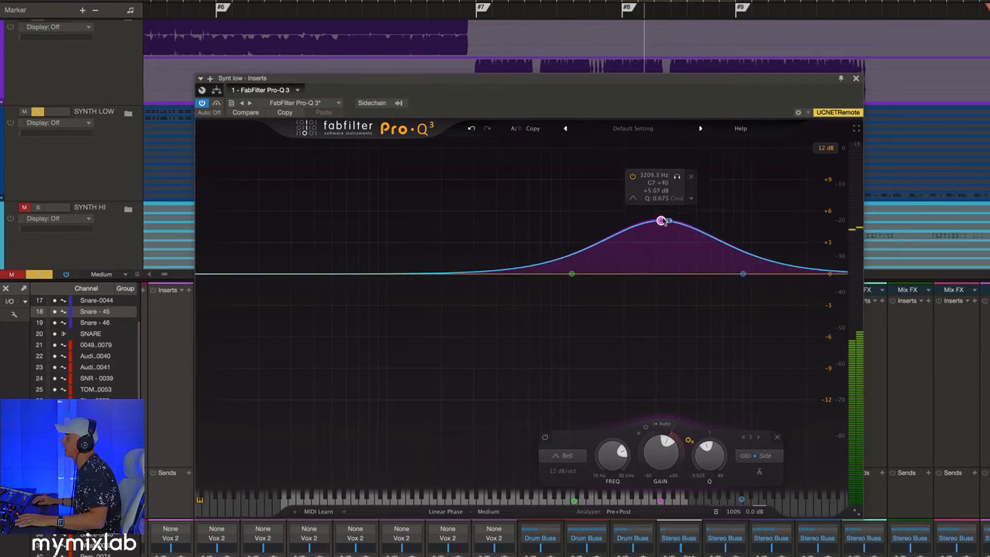
key(space)
drag(662, 219, 658, 269)
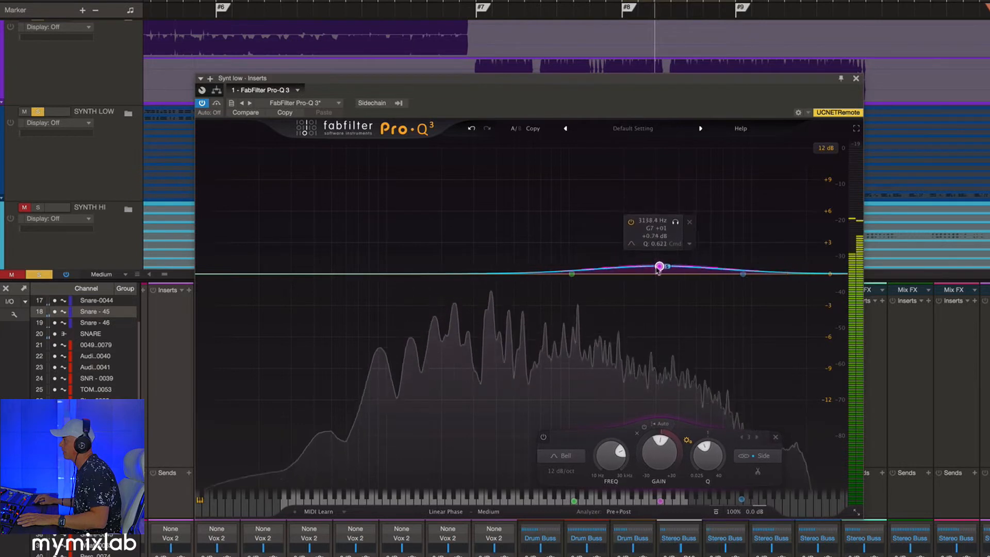
- Give the side band a dynamic range of about +5.69 dB at 3088.3 Hz and audition it
drag(659, 433, 648, 406)
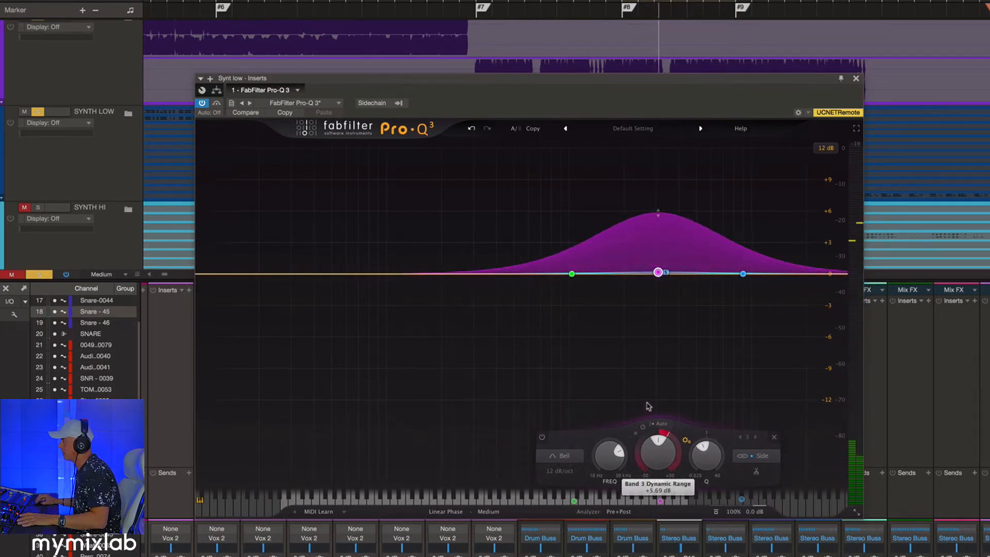
key(space)
drag(641, 455, 642, 451)
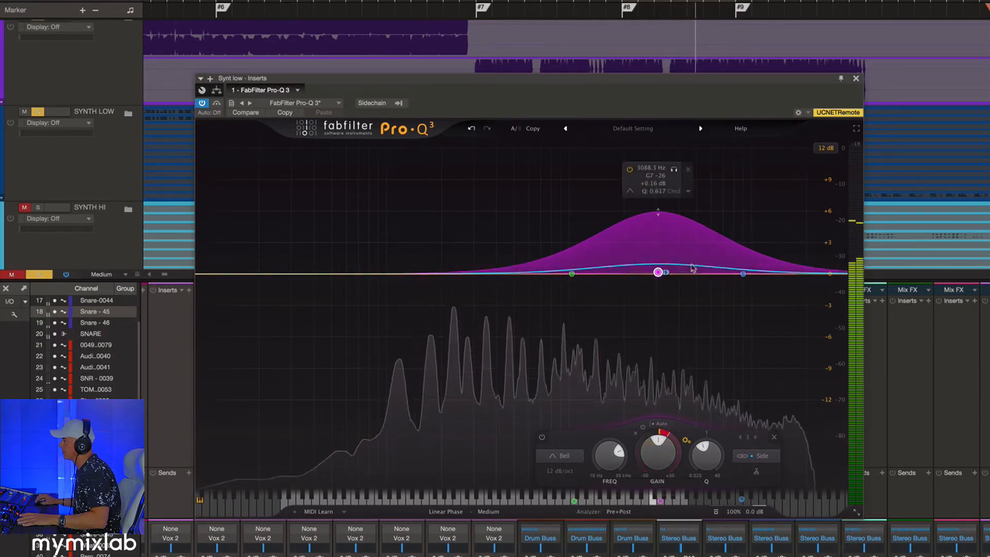
key(space)
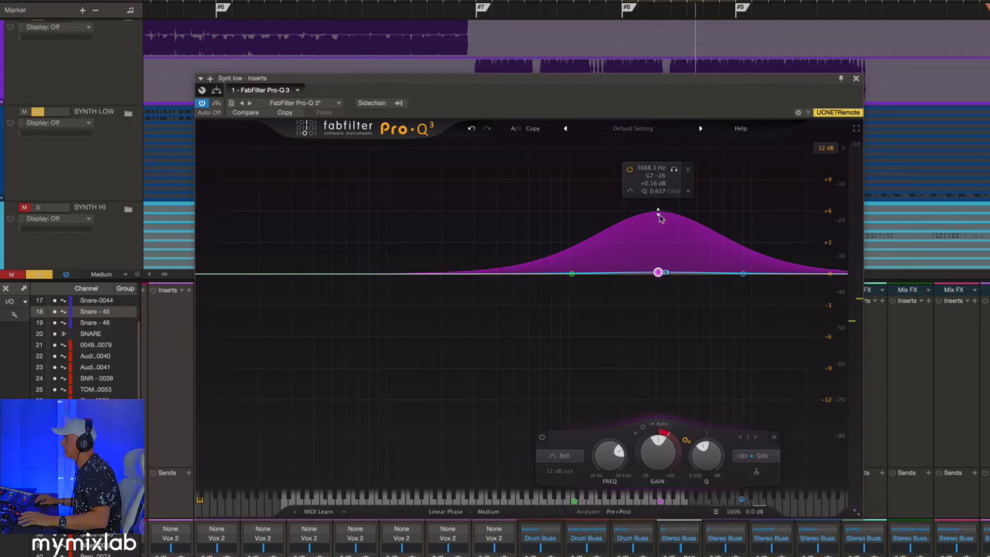
- Reduce the side band's dynamic range to about +3 dB and narrow its Q to 2.736
drag(658, 213, 659, 245)
key(space)
drag(709, 450, 711, 421)
- Listen to the side band in solo and sweep its frequency up to 7024.3 Hz
click(673, 201)
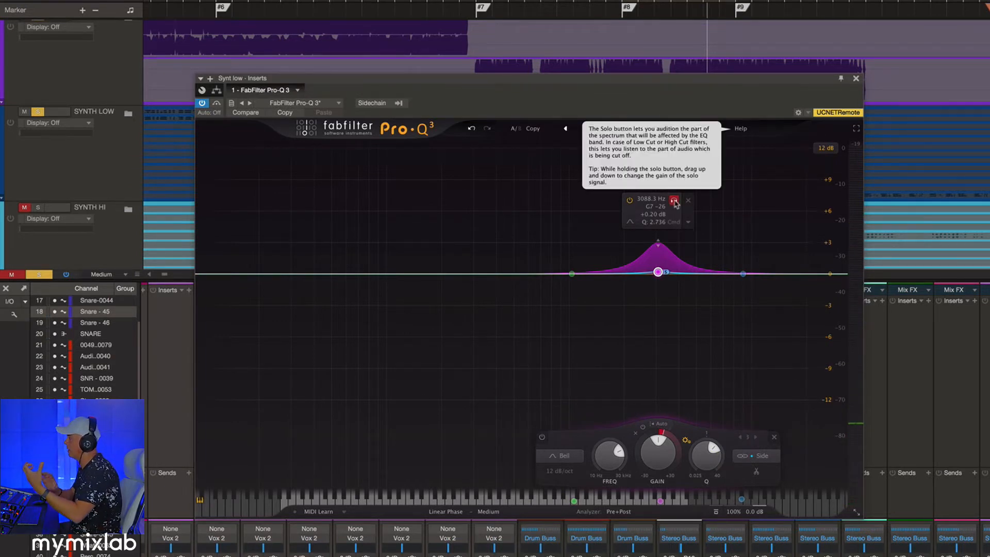
click(674, 200)
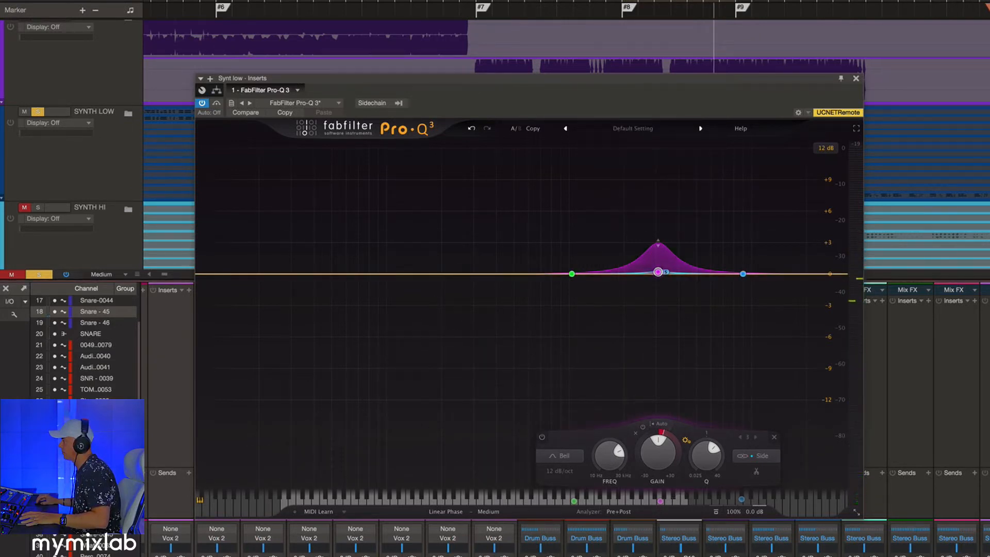
click(674, 201)
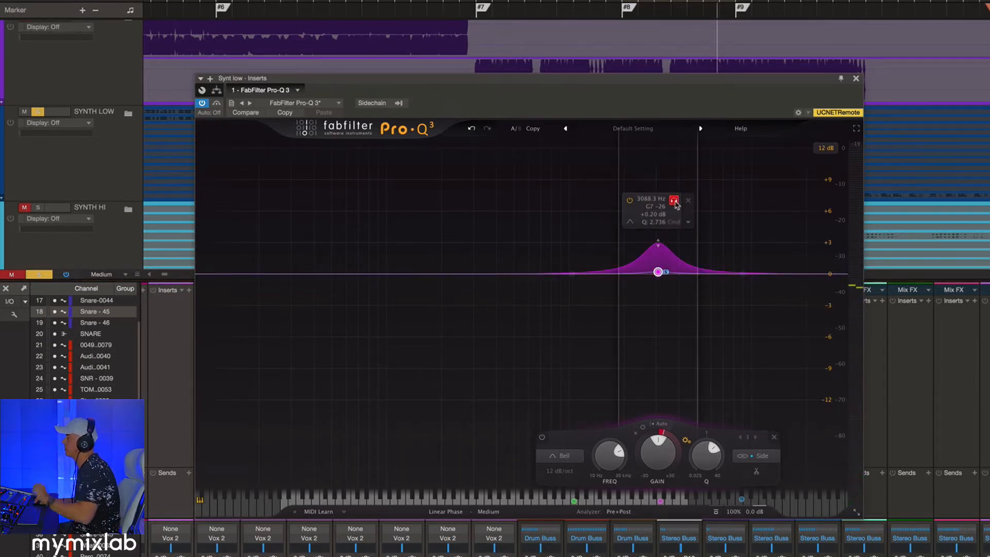
drag(675, 203, 744, 197)
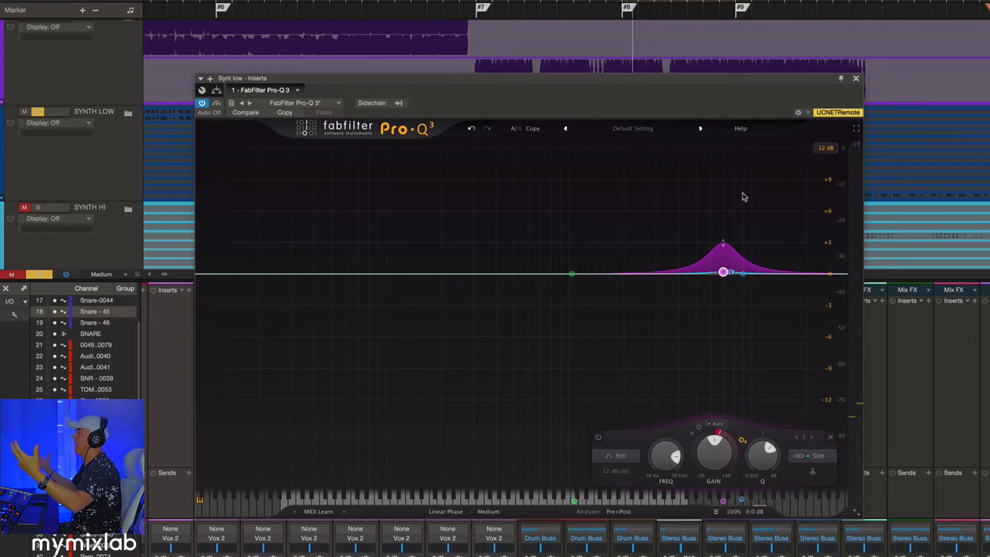
- Fine-tune the side band's frequency slightly below 7 kHz and adjust its Q while soloing it during playback
mouse_move(682, 214)
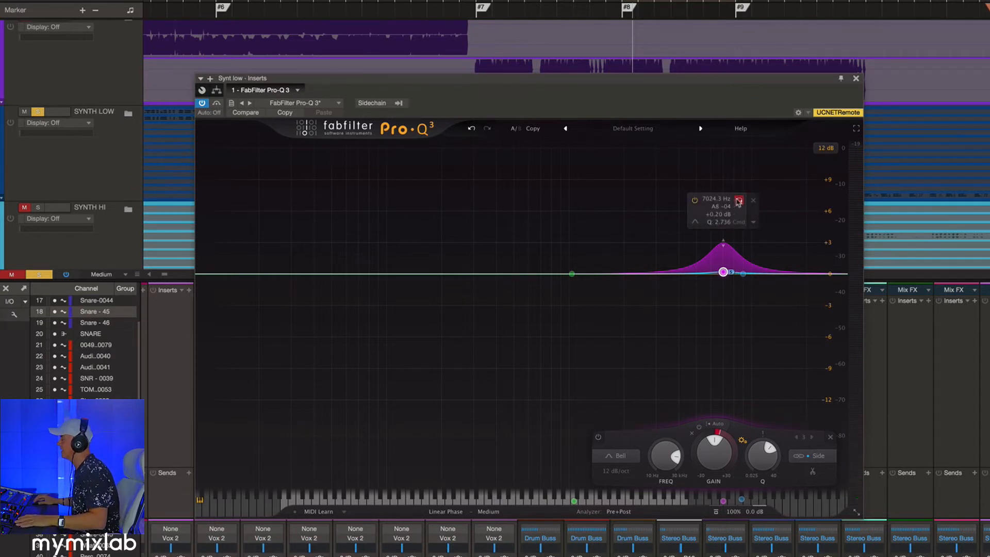
key(space)
mouse_move(739, 201)
mouse_down()
mouse_move(780, 202)
mouse_move(704, 202)
mouse_move(734, 195)
mouse_up()
scroll(733, 195, down, 5)
scroll(733, 194, up, 3)
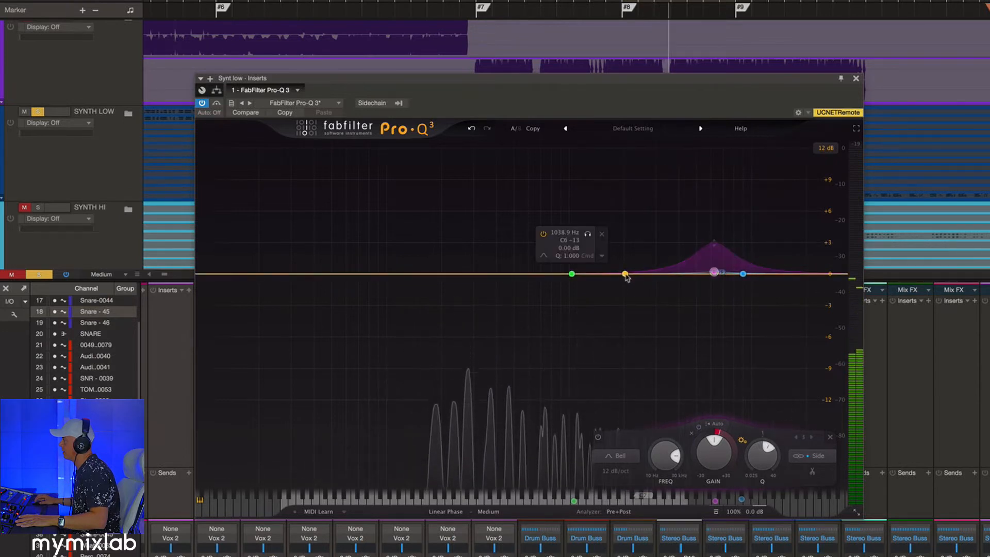
- Add a band near 2055 Hz, place it on the side channel, and sweep it in solo up to about 3150 Hz
click(625, 274)
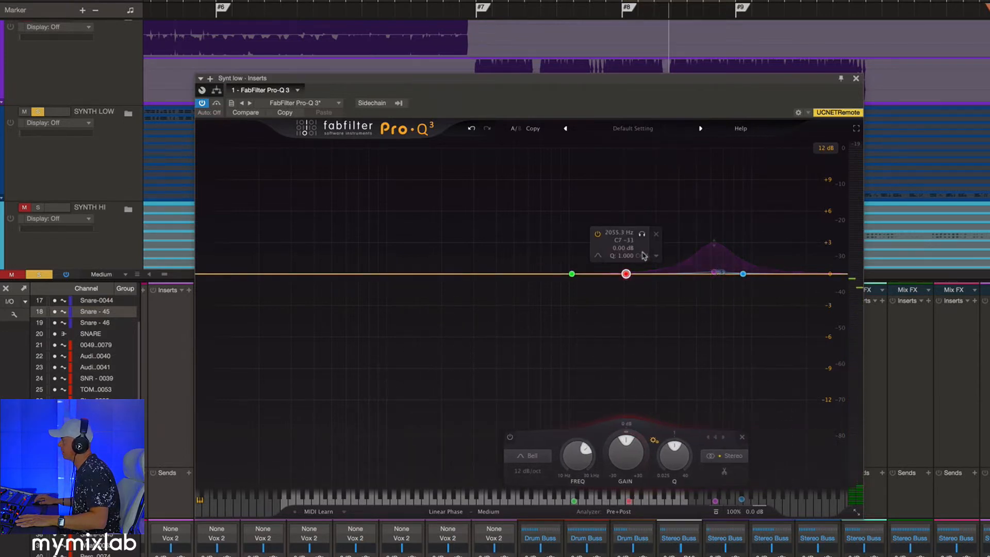
right_click(626, 274)
mouse_move(722, 340)
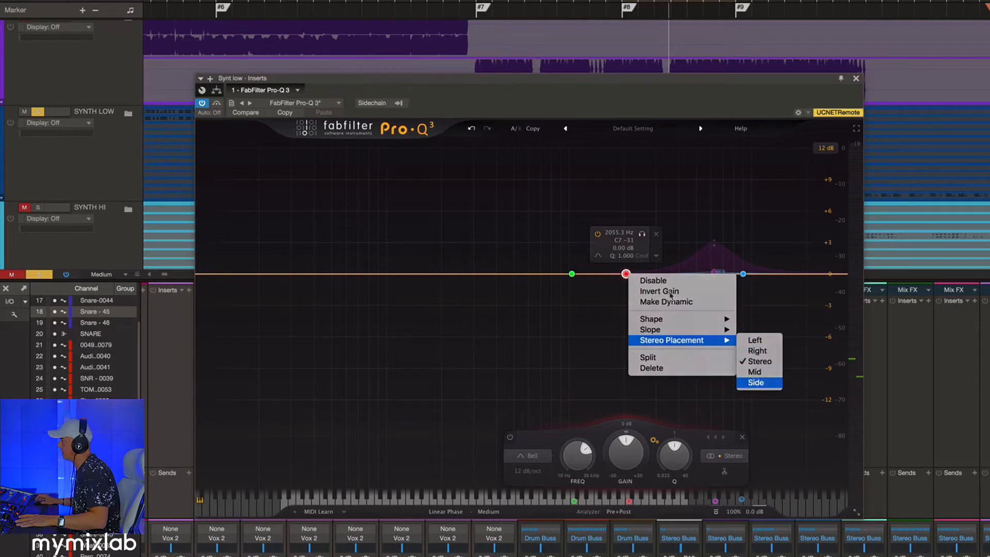
click(762, 382)
drag(644, 237, 686, 229)
click(664, 274)
key(space)
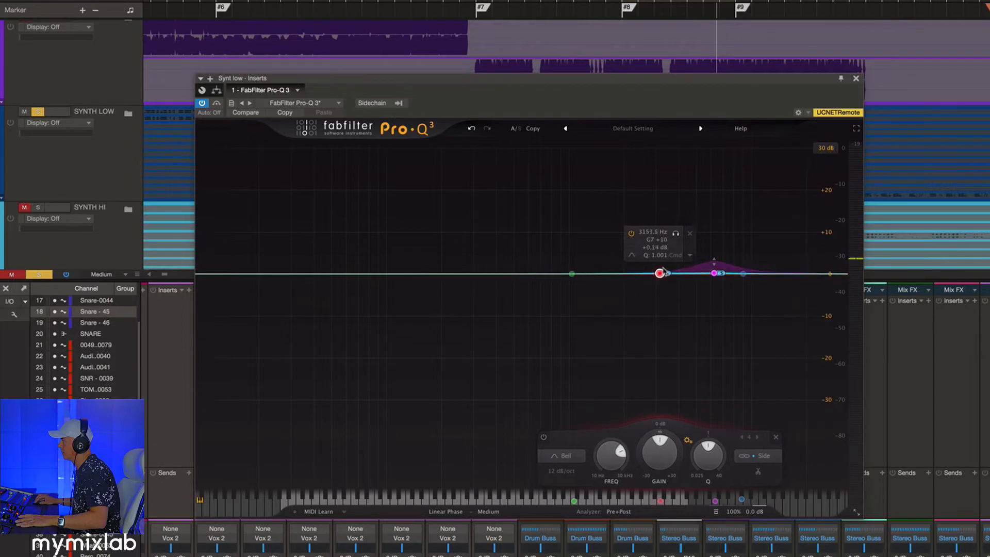
- Reset the dynamic range of the 6255.6 Hz side band to zero and delete the two leftover bands
drag(715, 263, 715, 273)
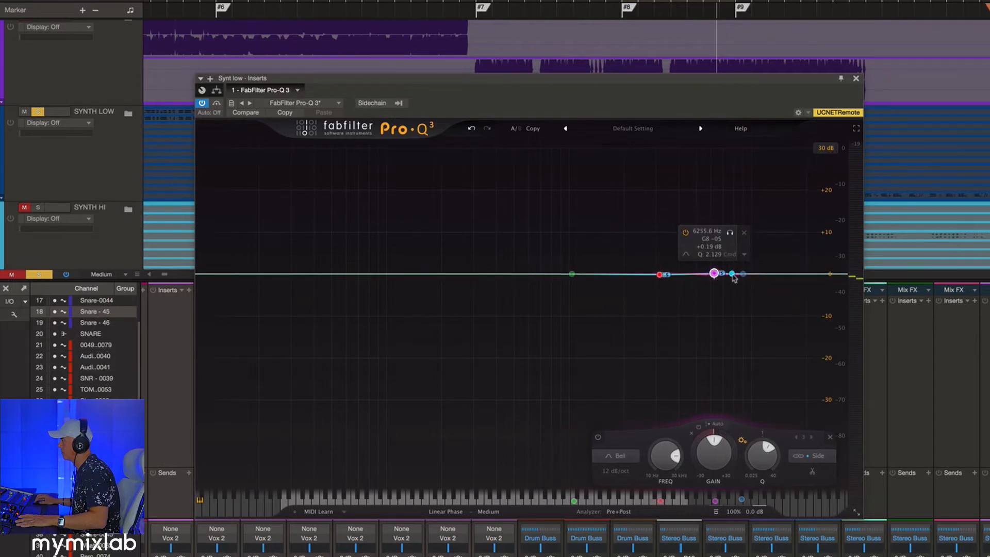
click(774, 236)
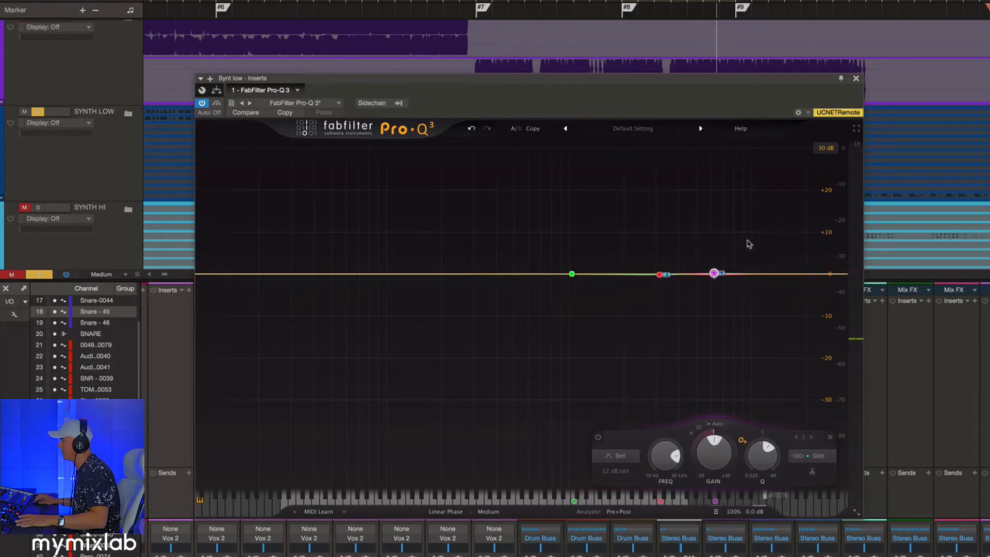
click(572, 273)
click(602, 235)
key(space)
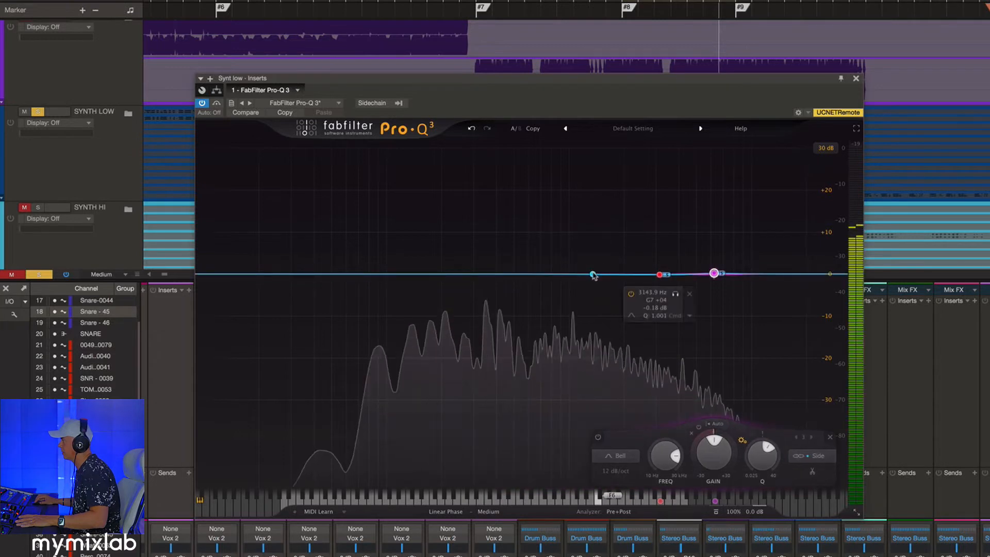
- Add a third side band and sweep its frequency in solo up to 11400 Hz during playback
click(592, 274)
drag(609, 236, 783, 235)
key(space)
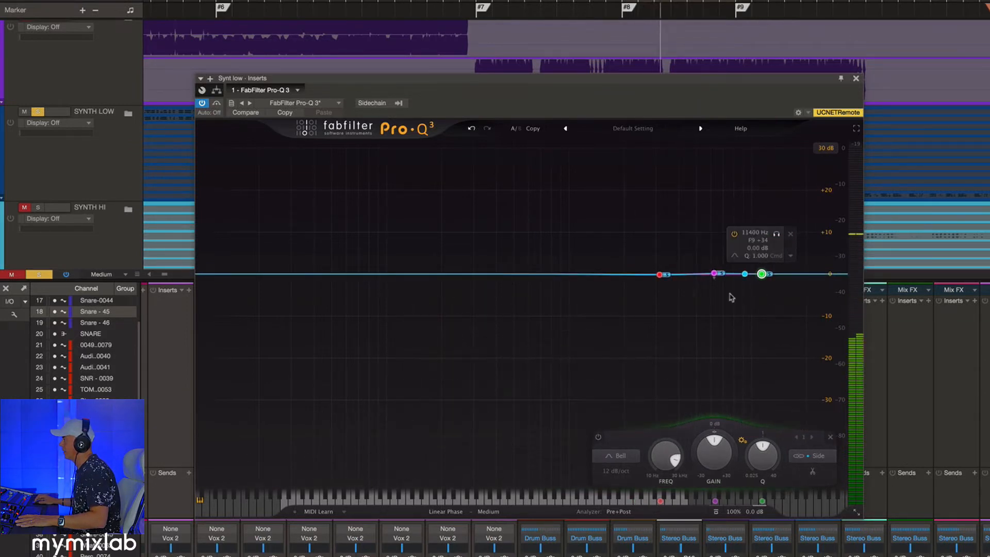
- Give each side band a small dynamic range individually, with +1.01 dB at 6255.6 Hz and +1.28 dB at 11400 Hz
drag(785, 314, 654, 266)
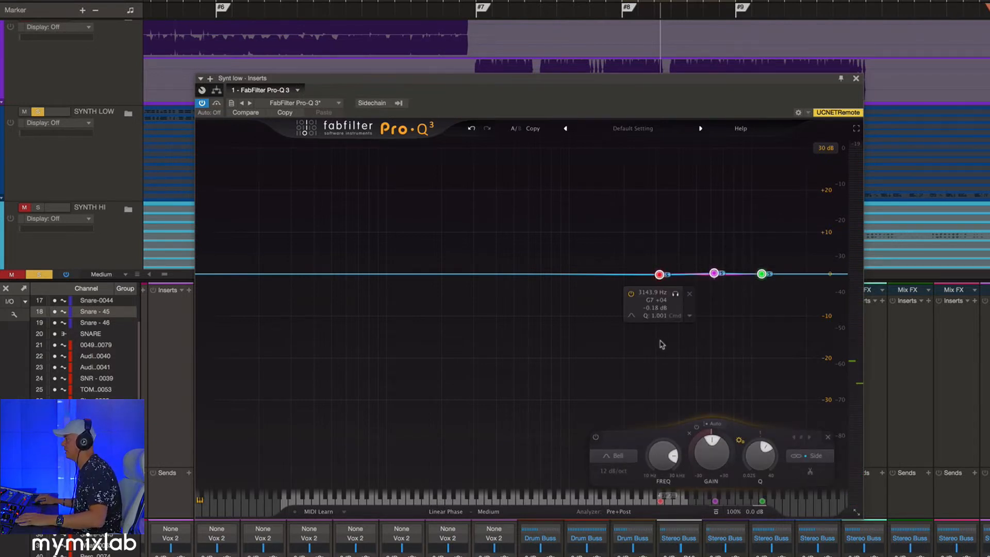
key(space)
mouse_move(690, 454)
mouse_down()
mouse_move(694, 408)
mouse_move(694, 443)
mouse_up()
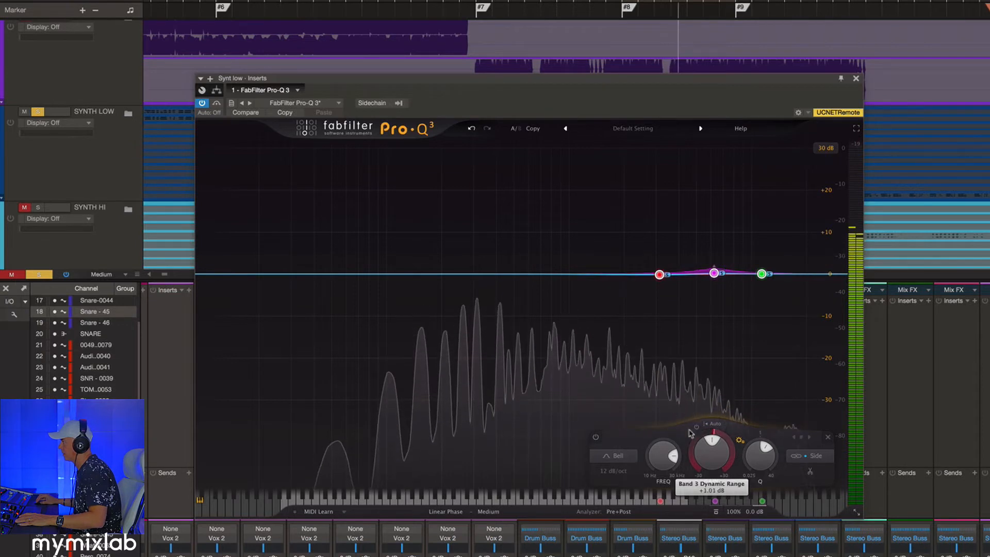
key(space)
click(660, 274)
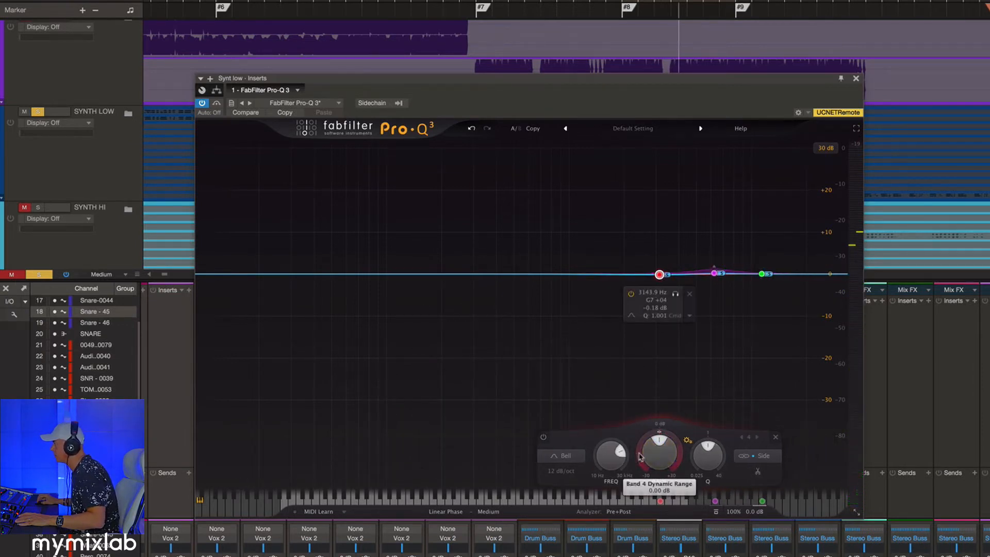
drag(640, 452, 646, 438)
click(762, 274)
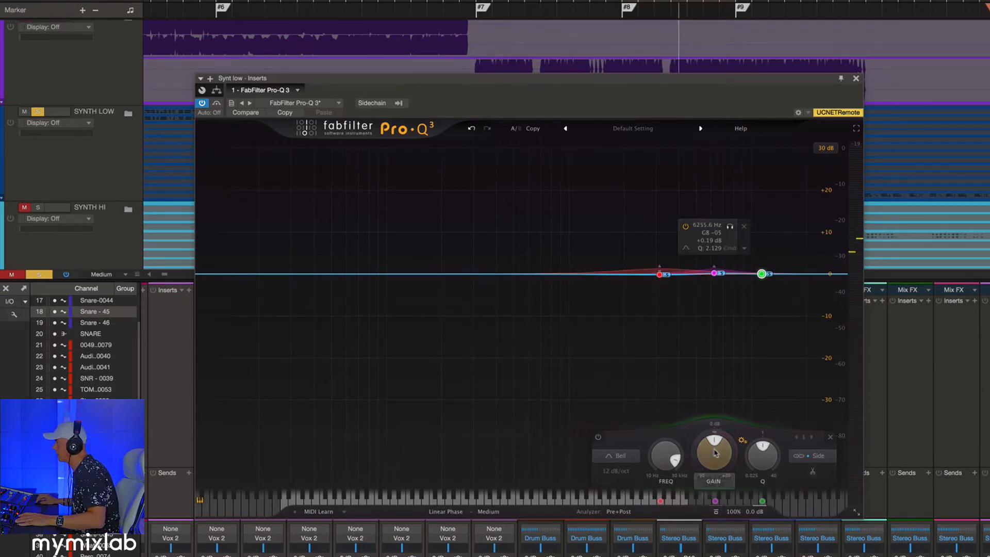
drag(698, 445, 697, 438)
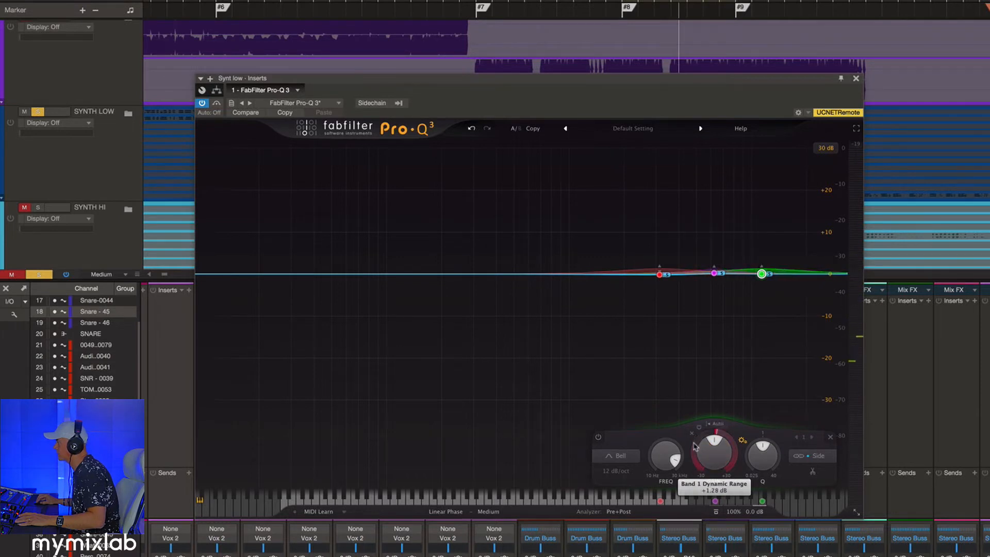
- Raise the dynamic range of all three side bands together during playback, bringing the 6255.6 Hz band to +7.65 dB
key(space)
drag(788, 327, 644, 268)
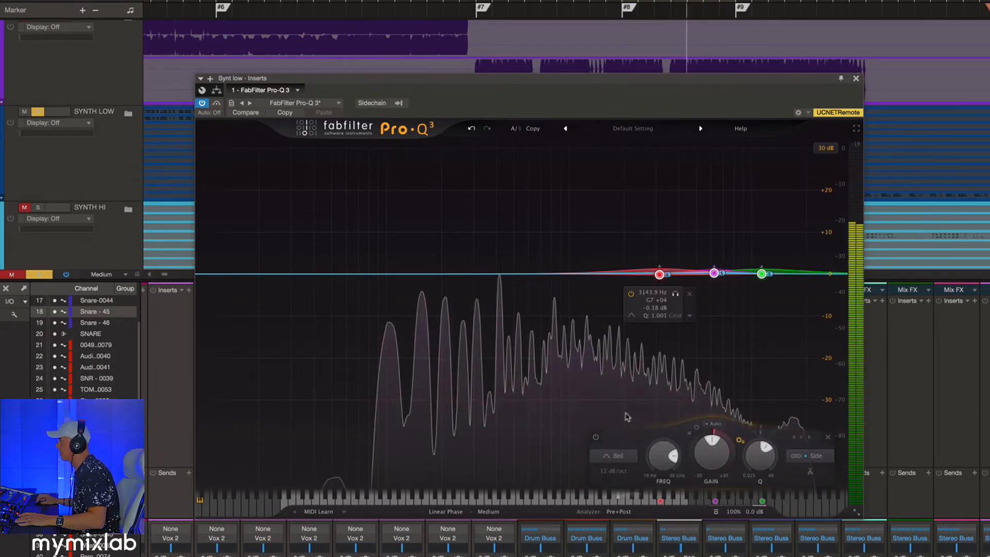
drag(694, 455, 694, 420)
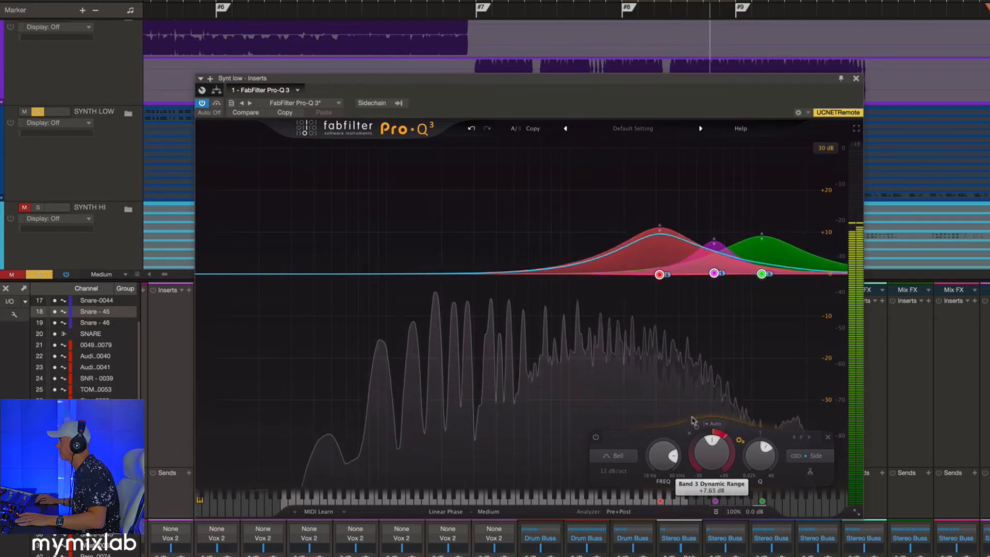
- Raise the dynamic range further to about +12 dB on the 6255.6 Hz band and about +14 dB on the 11400 Hz band
click(718, 242)
drag(697, 454, 696, 439)
click(761, 273)
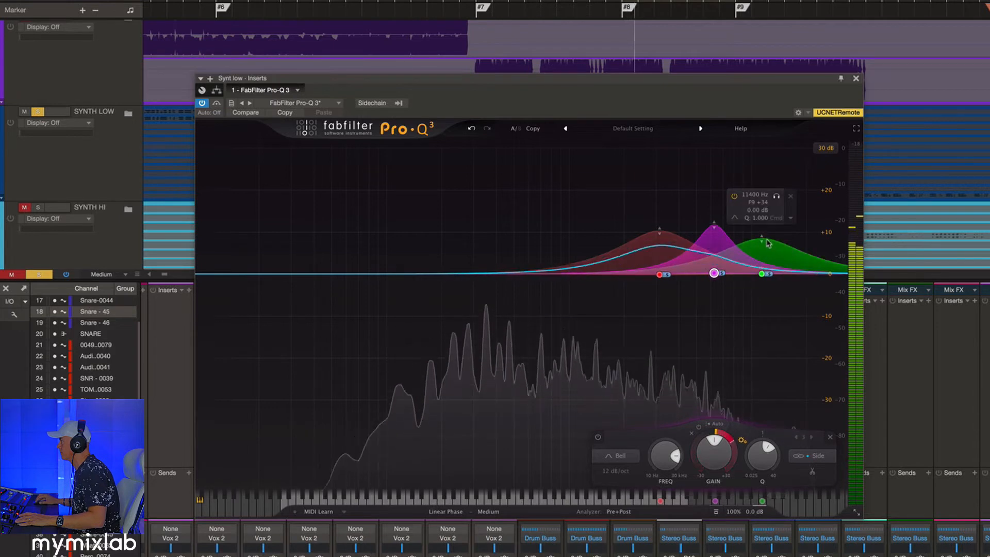
drag(697, 454, 696, 444)
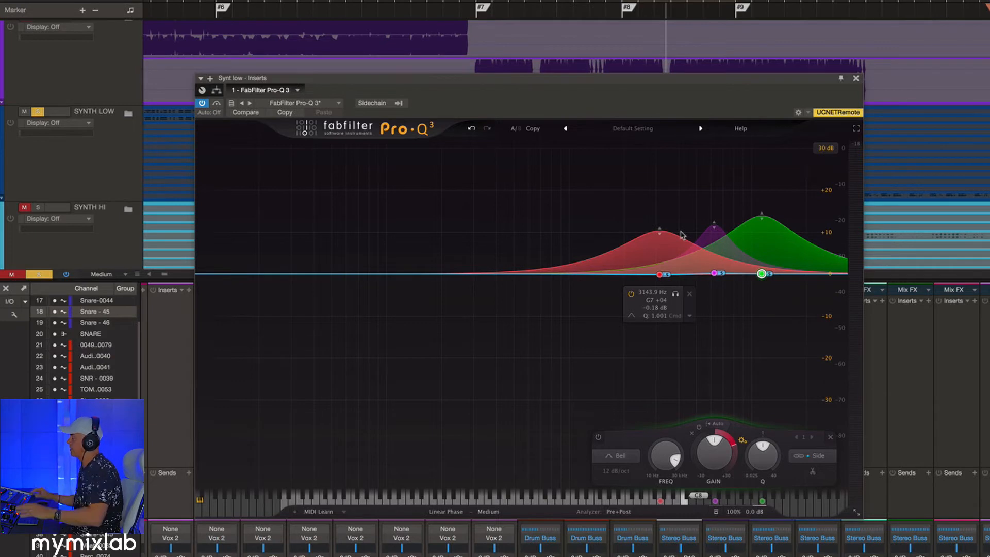
- Compare the side-only signal with and without the EQ by toggling the plug-in's global bypass during playback
mouse_move(719, 451)
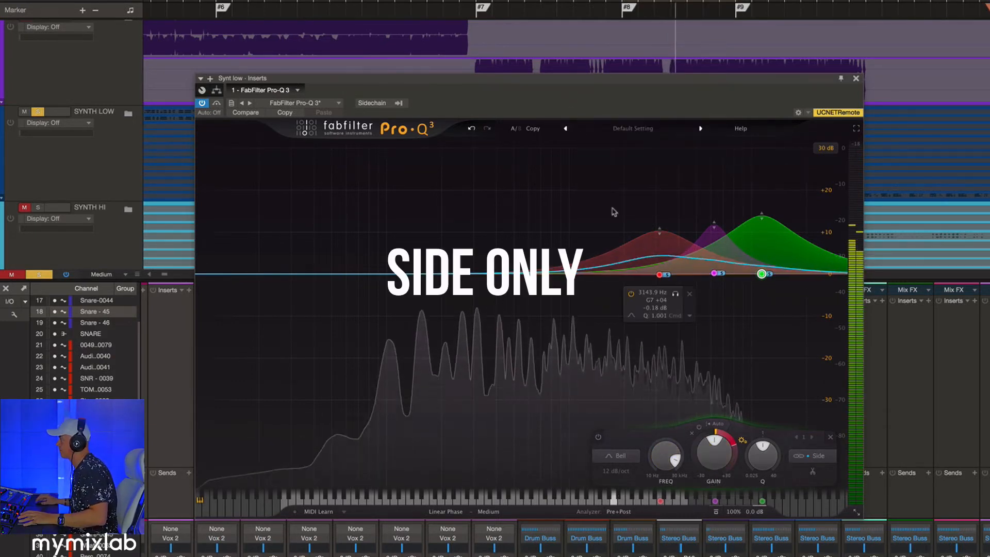
click(716, 513)
click(716, 513)
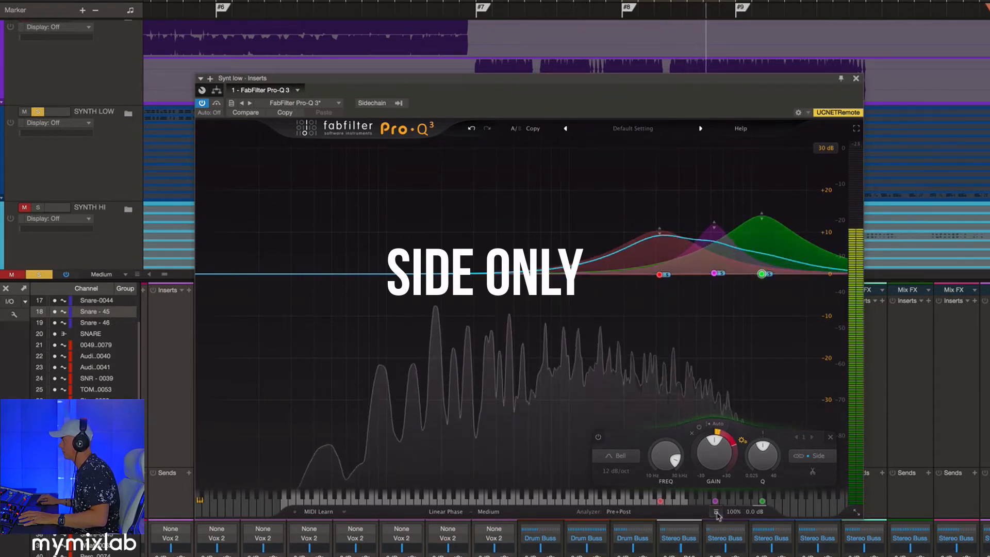
key(space)
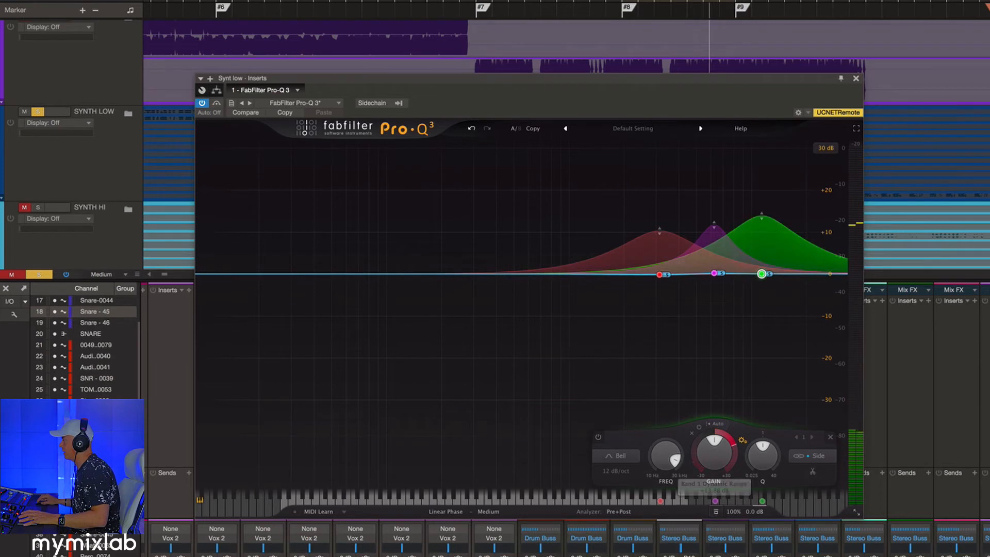
- Play the section with the synths unsoloed and compare it with the EQ bypassed and active
key(space)
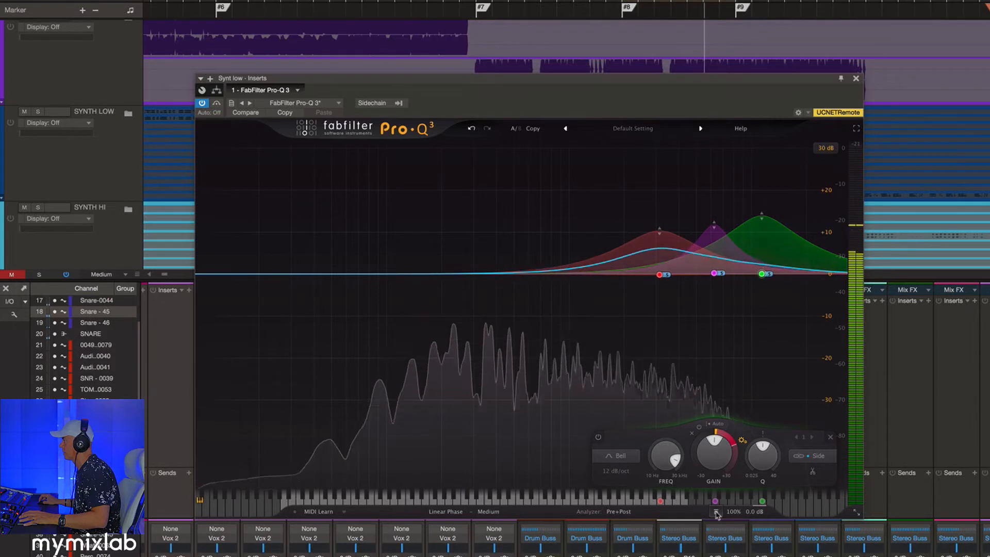
key(space)
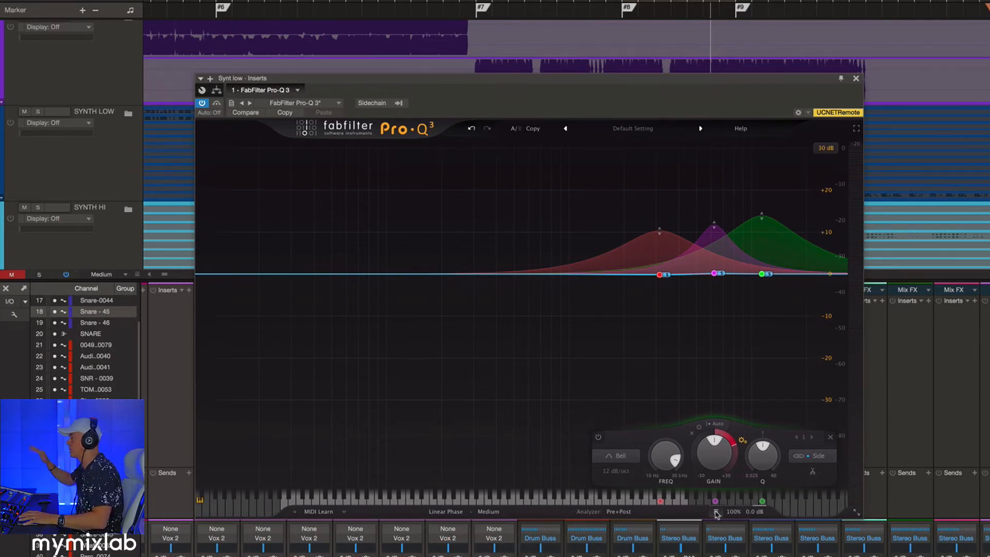
key(space)
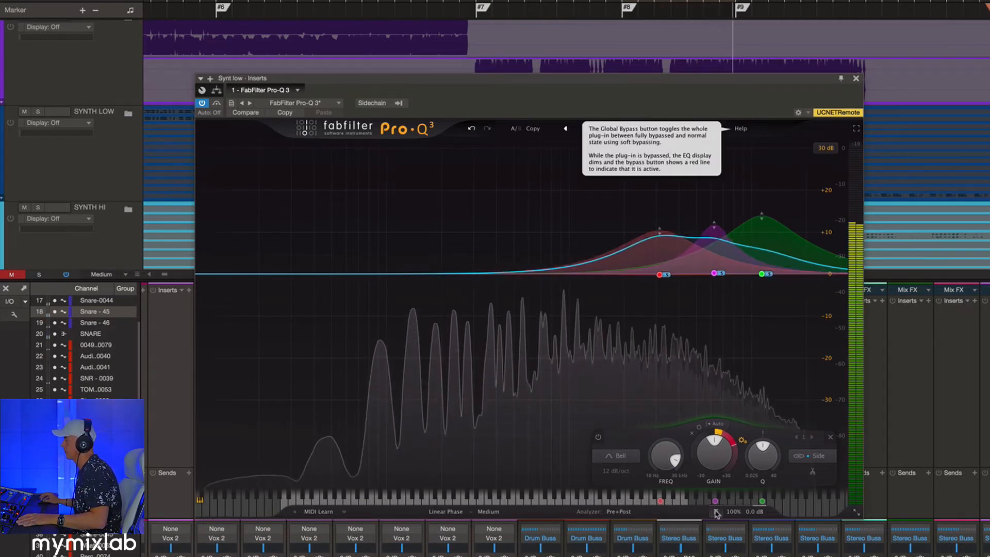
click(717, 513)
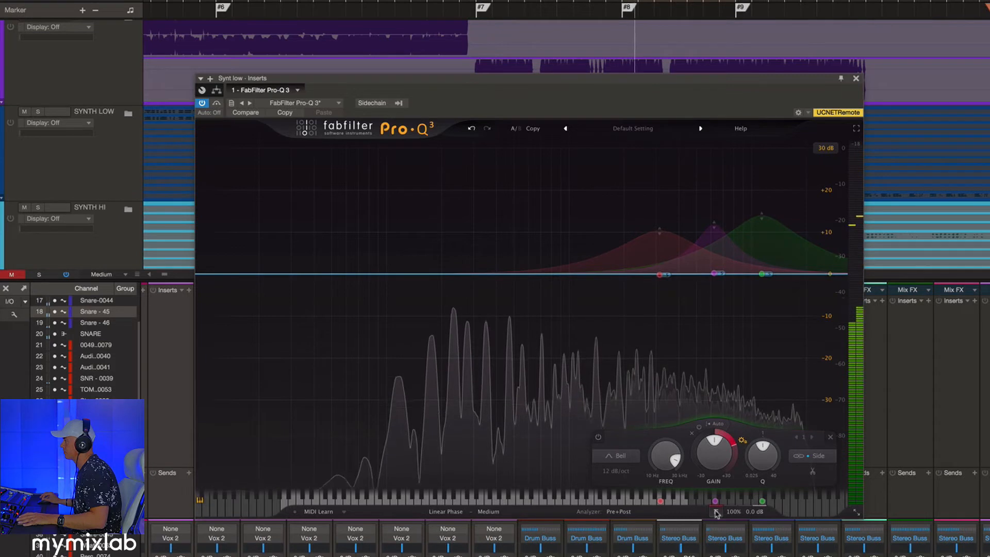
click(717, 512)
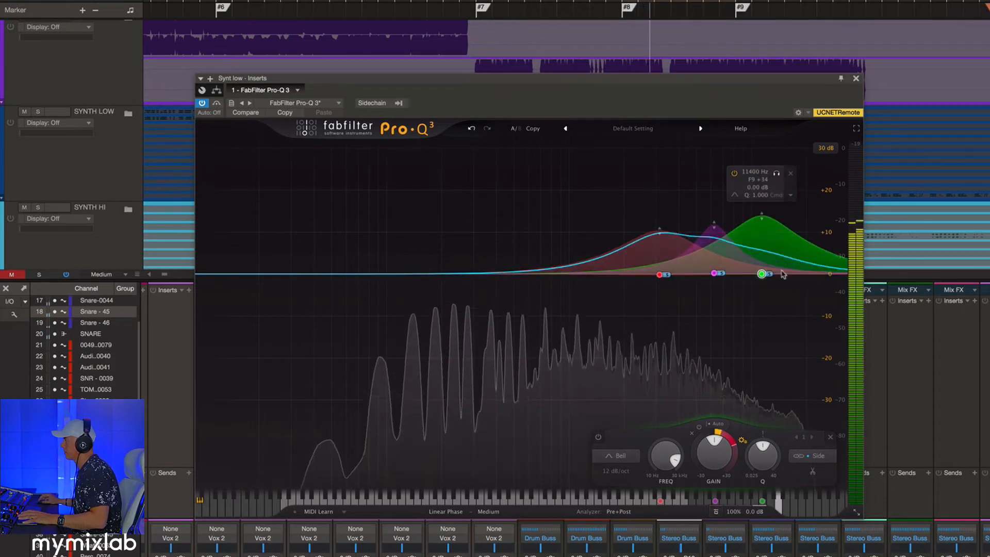
key(space)
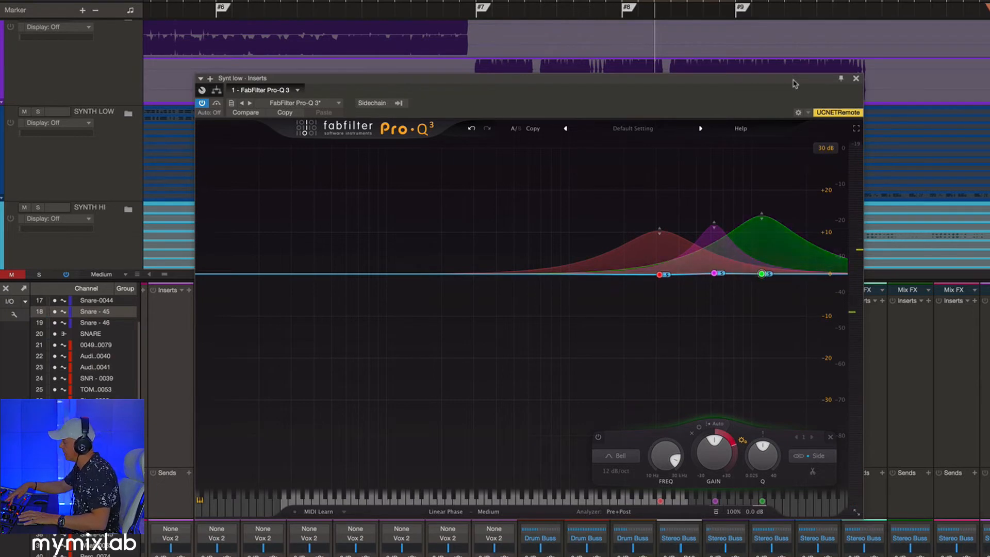
- Listen to the side signal in mono and toggle the EQ's global bypass to compare both states
key(space)
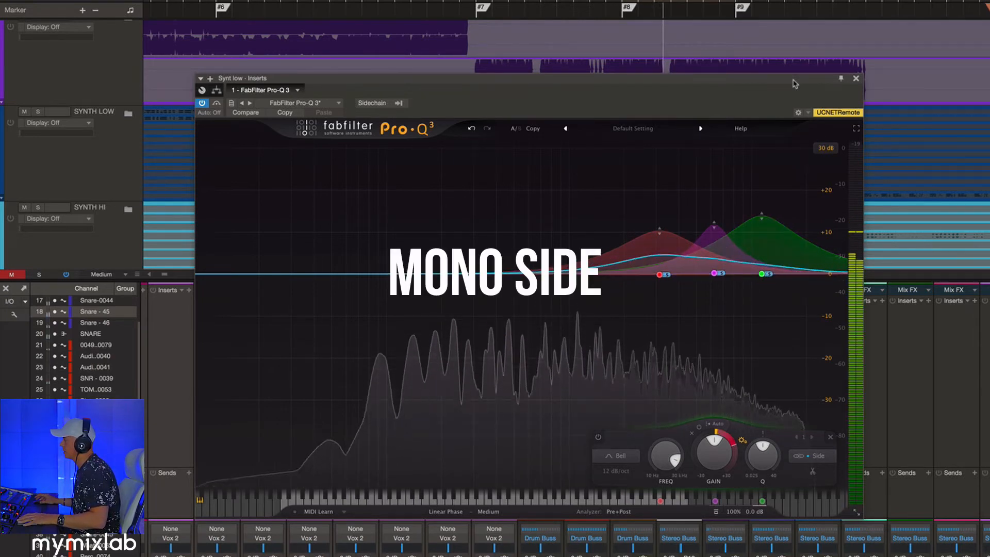
click(716, 514)
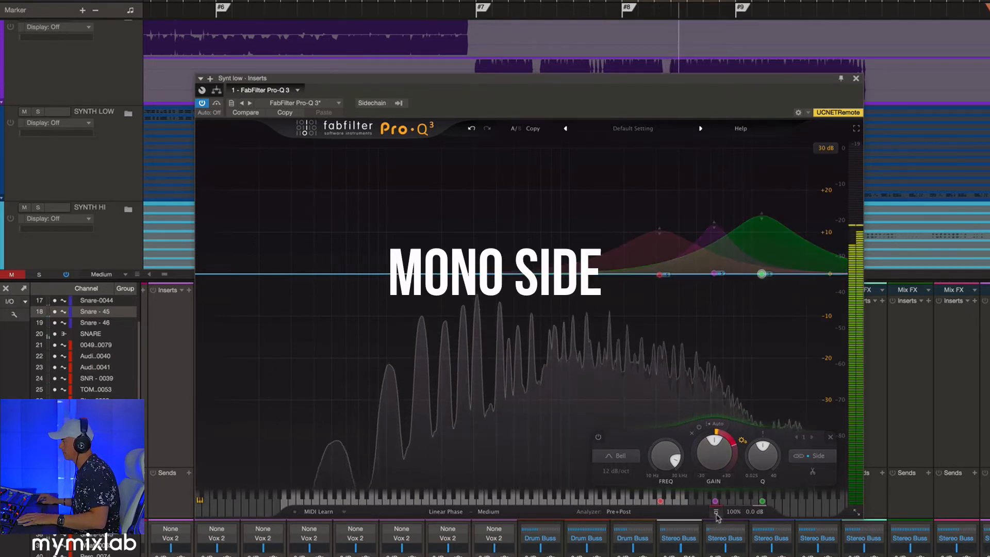
click(716, 514)
key(space)
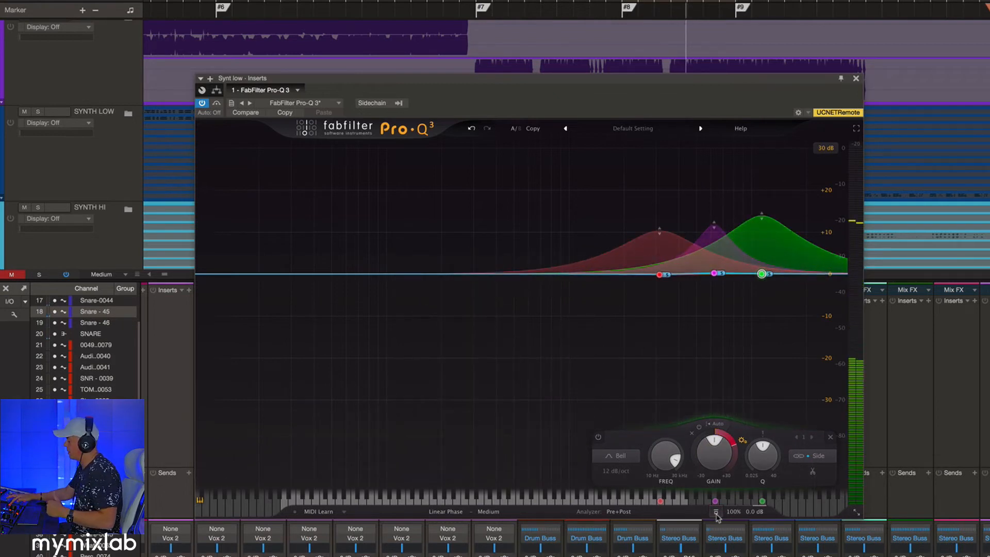
click(717, 514)
click(716, 514)
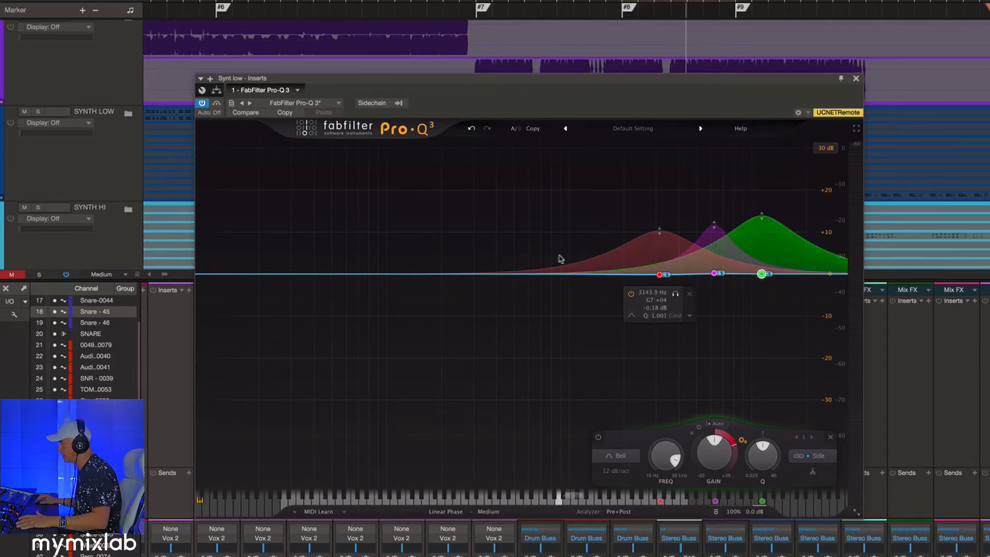
- Shrink the Pro-Q 3 window to a smaller size and place it over the upper part of the effects browser
drag(816, 85, 708, 93)
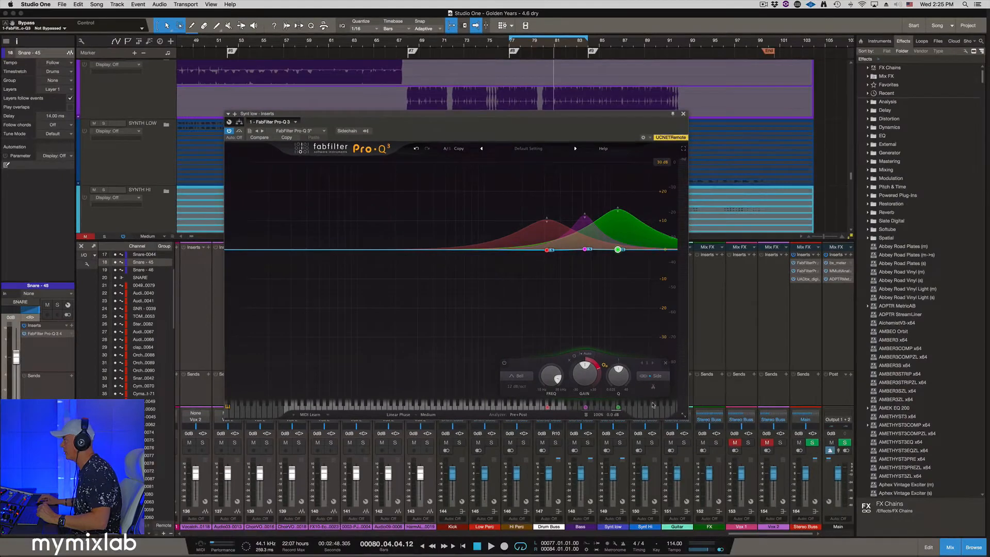
click(684, 415)
click(690, 425)
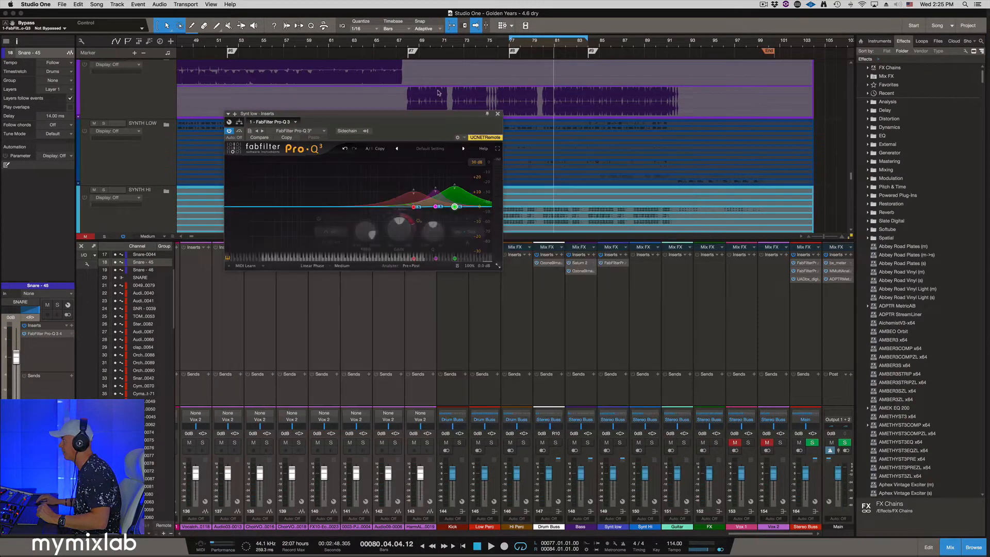
drag(429, 114, 807, 61)
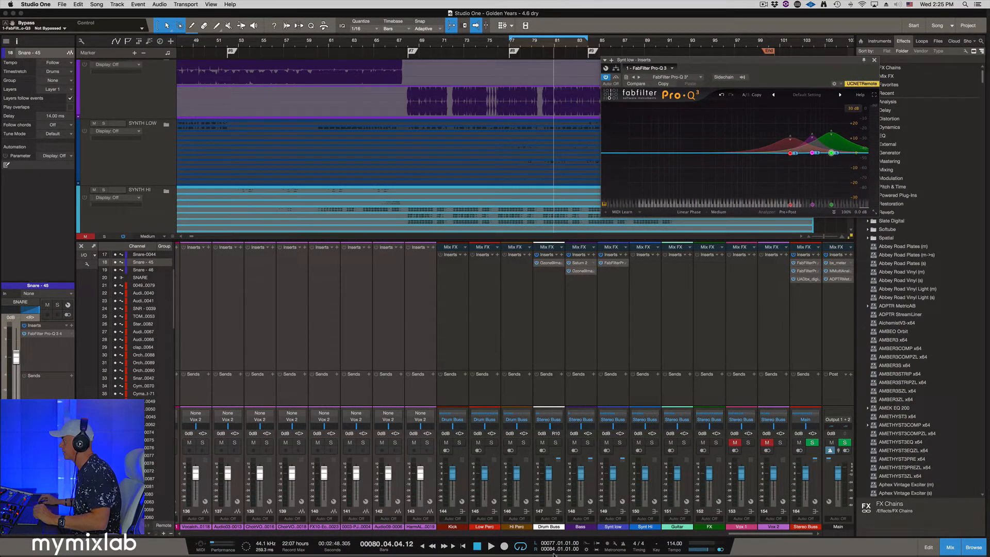
- Open the Drum Buss's Ozone 9 Imager and reopen the Synt low Pro-Q 3 beside it
click(545, 263)
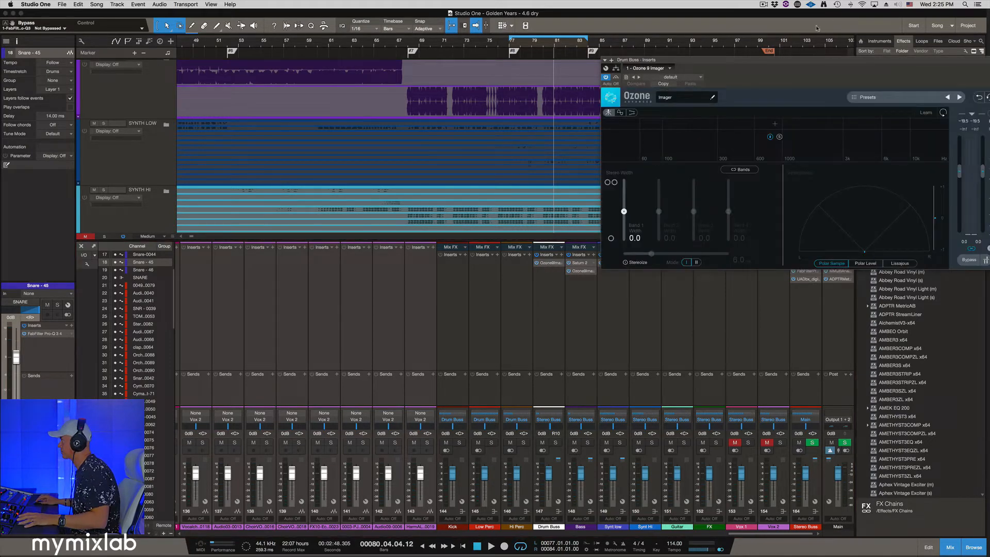
drag(796, 61, 319, 82)
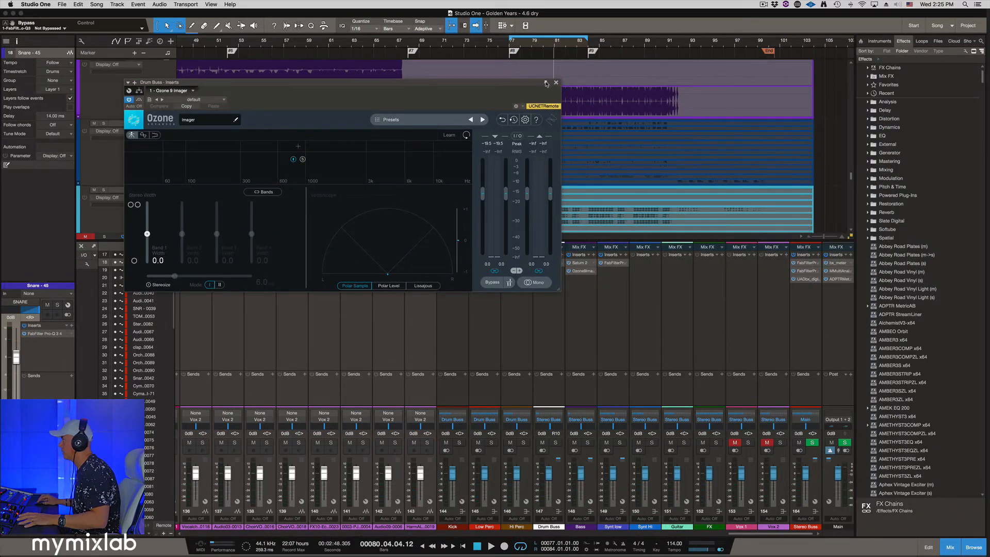
click(612, 264)
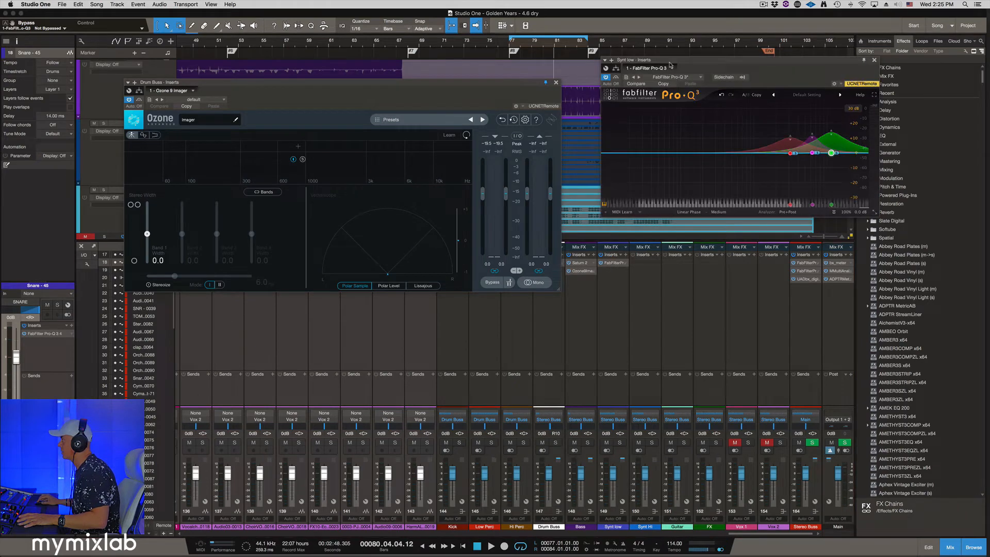
- Split the Drum Buss Imager into three bands, with crossovers below 300 Hz and above 3 kHz, and disable the low and high bands
drag(692, 62, 686, 213)
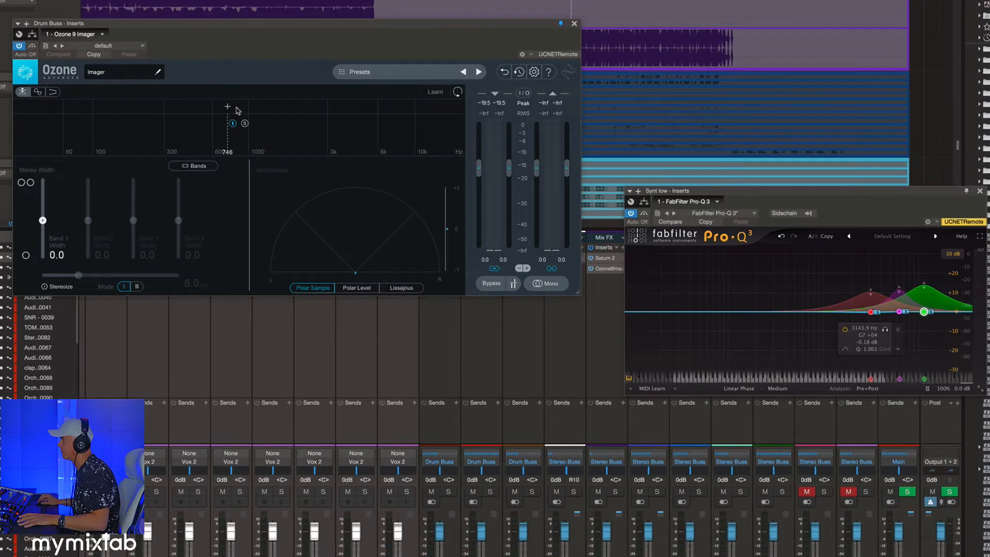
click(337, 107)
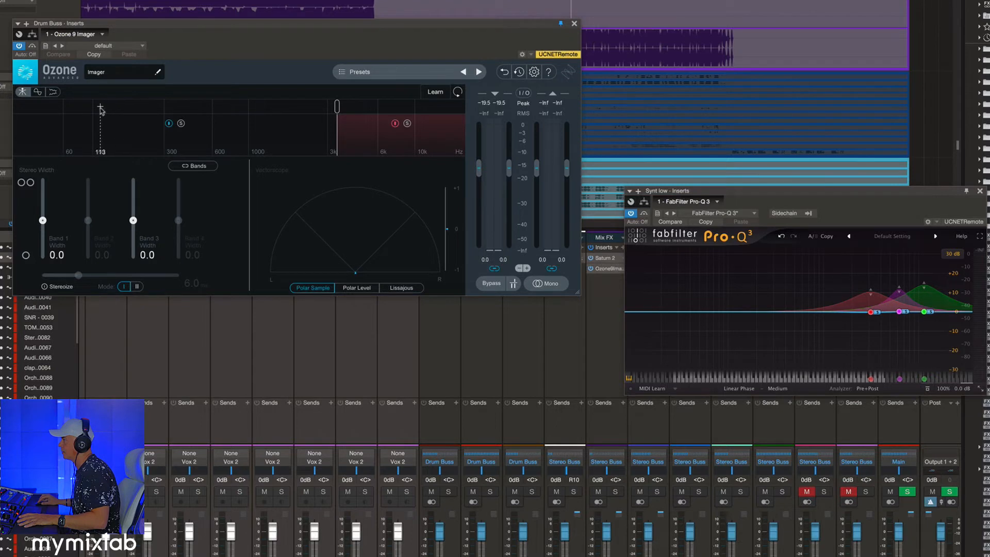
click(150, 108)
click(76, 123)
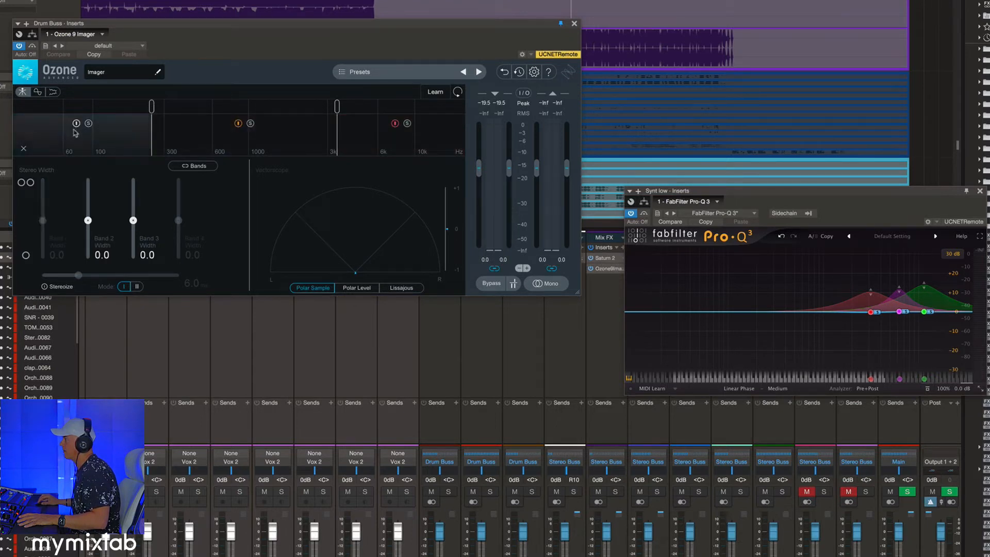
click(394, 124)
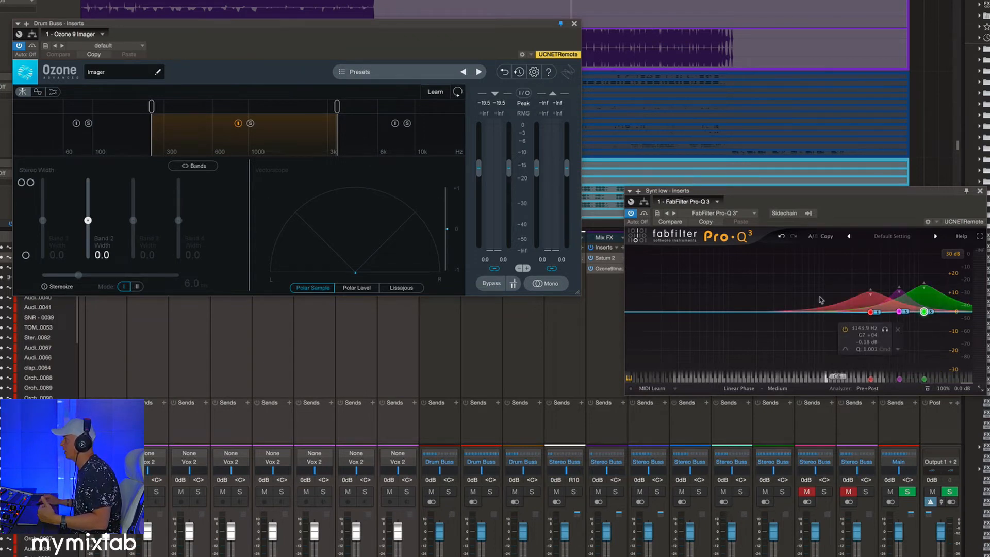
- Turn on Stereoize at 7.9 ms, raise the middle band's width to 53.2, and enable the low band with its width at -100
drag(436, 24, 441, 118)
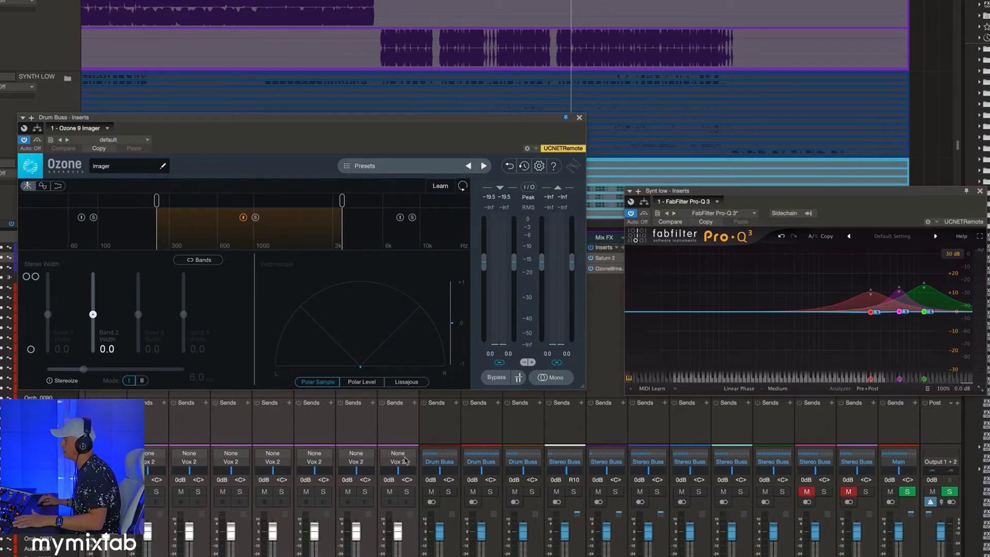
click(50, 380)
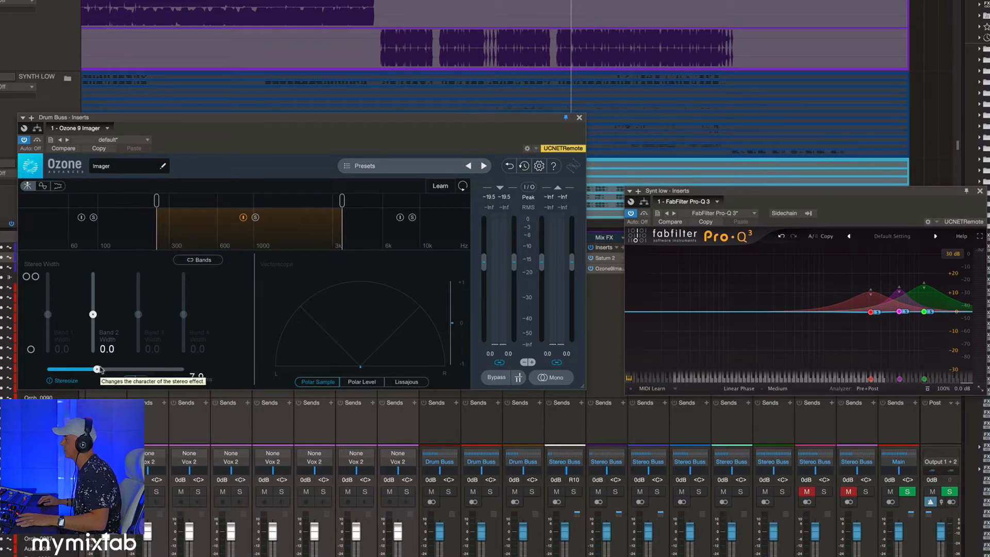
key(space)
drag(94, 317, 96, 297)
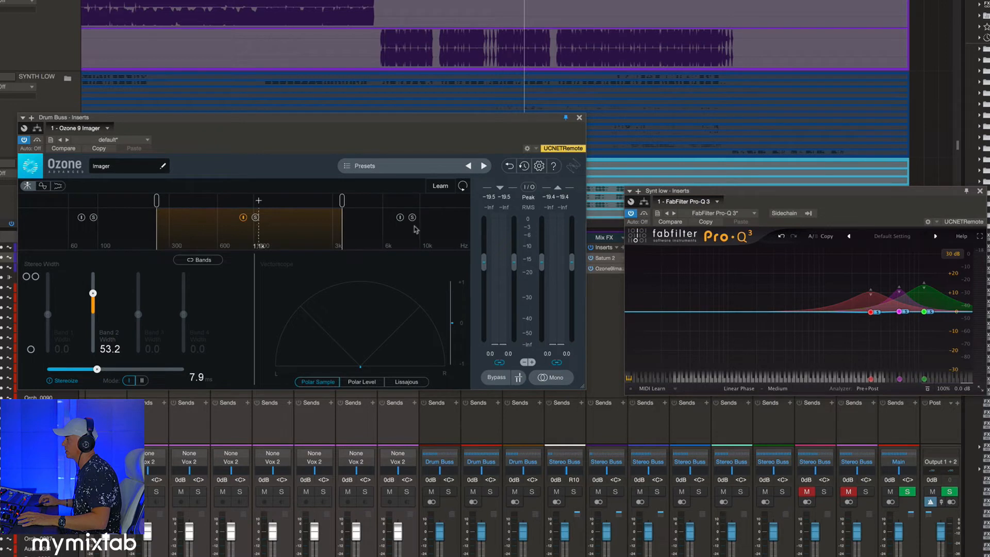
click(924, 311)
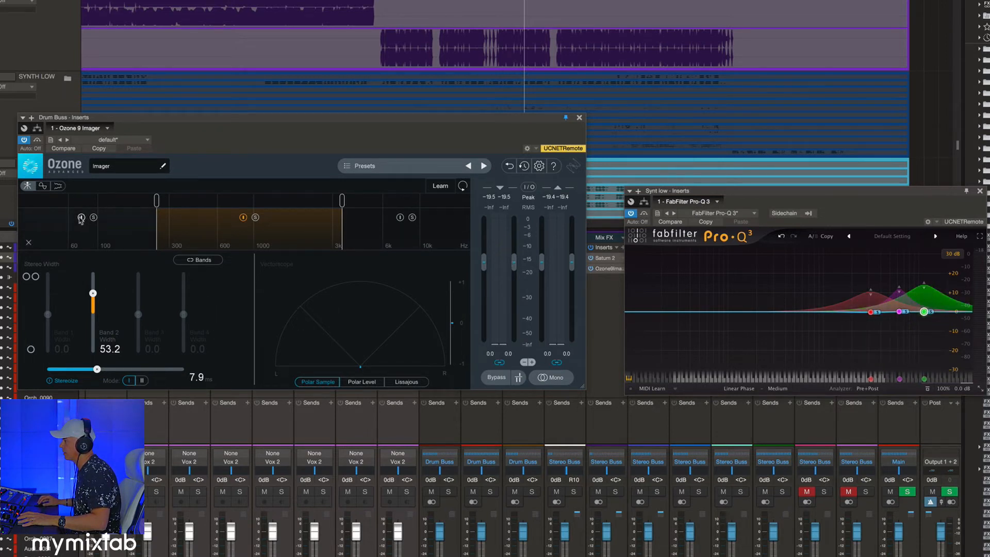
drag(52, 316, 47, 321)
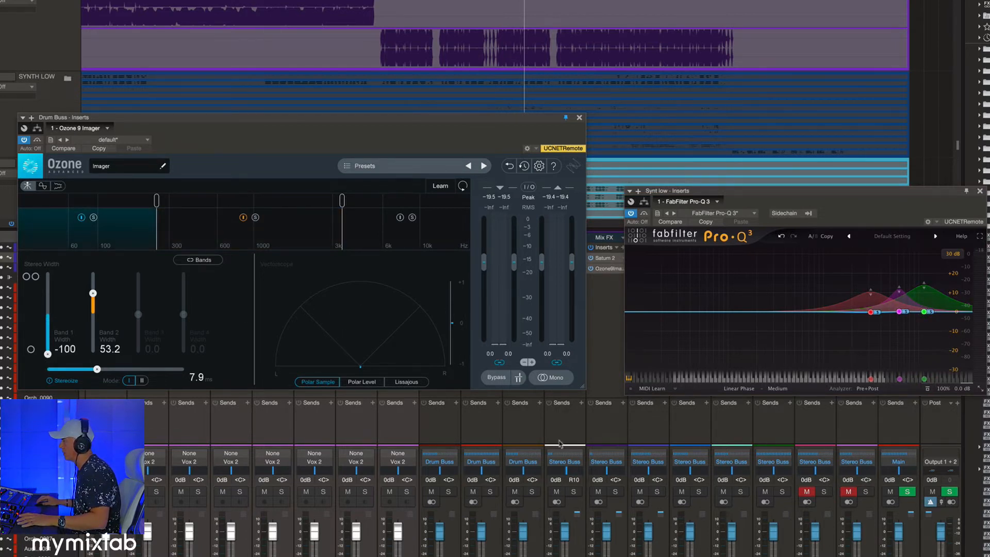
- Solo the Drum Buss and play the section to check its stereo image
key(space)
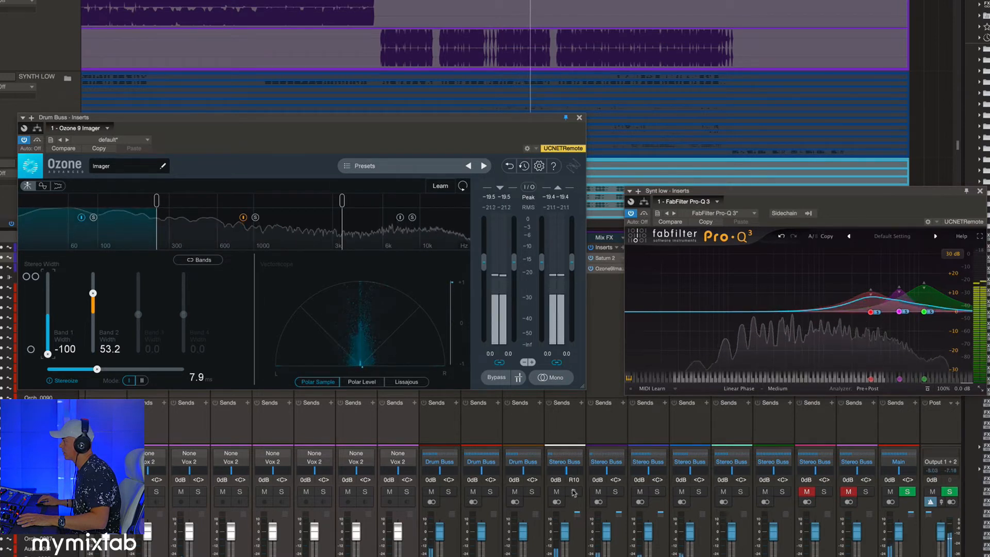
click(572, 492)
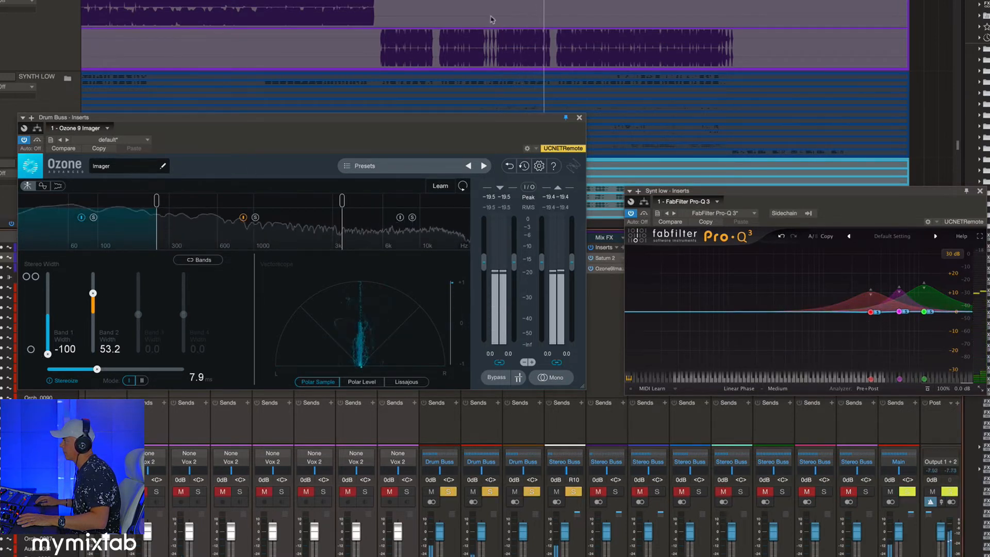
key(e)
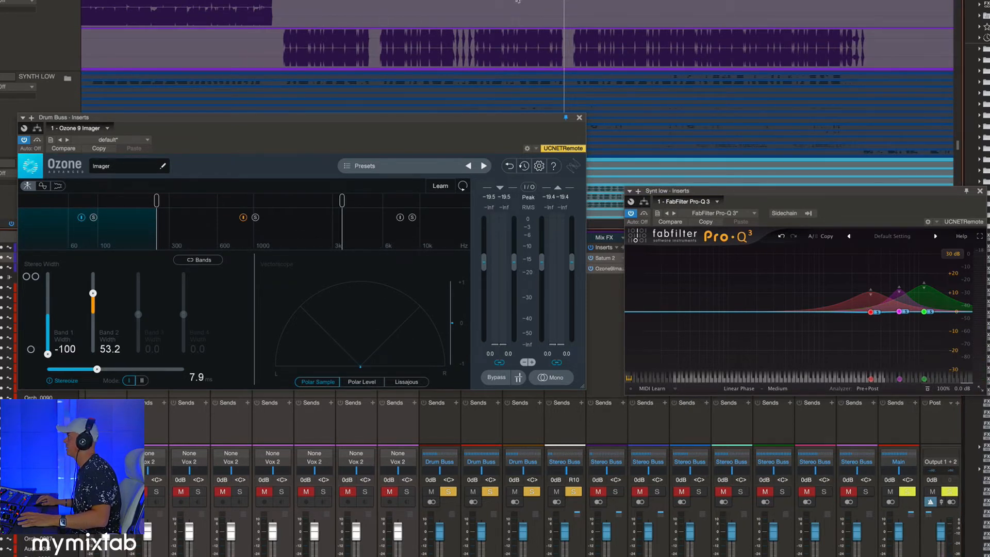
key(e)
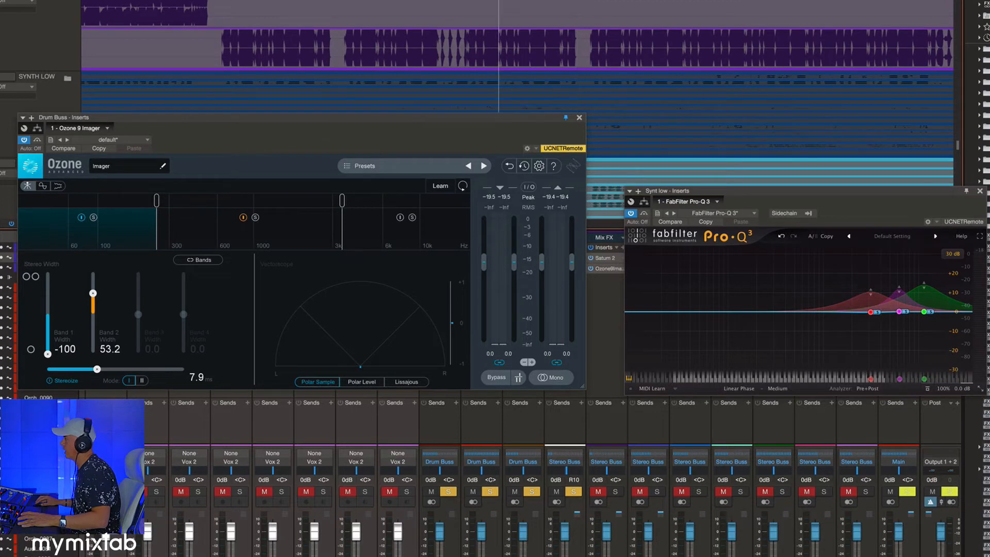
key(space)
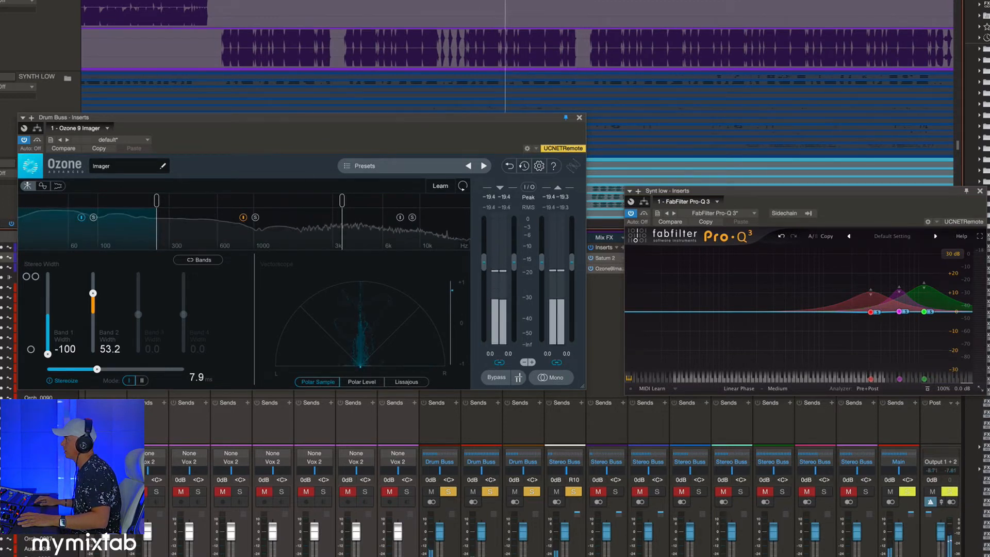
key(space)
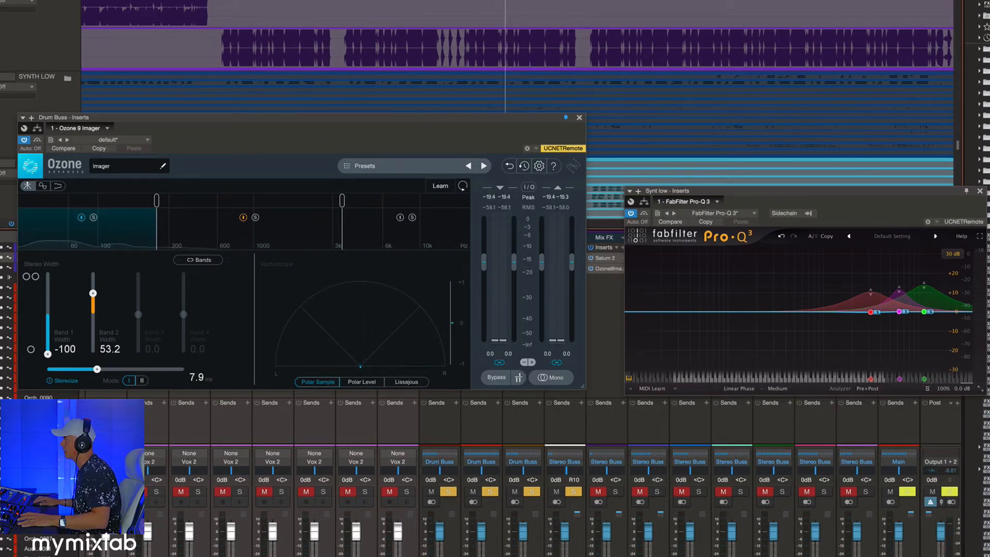
- Audition the drums' middle band narrowed to -100 during playback and settle its width at 46.8
key(space)
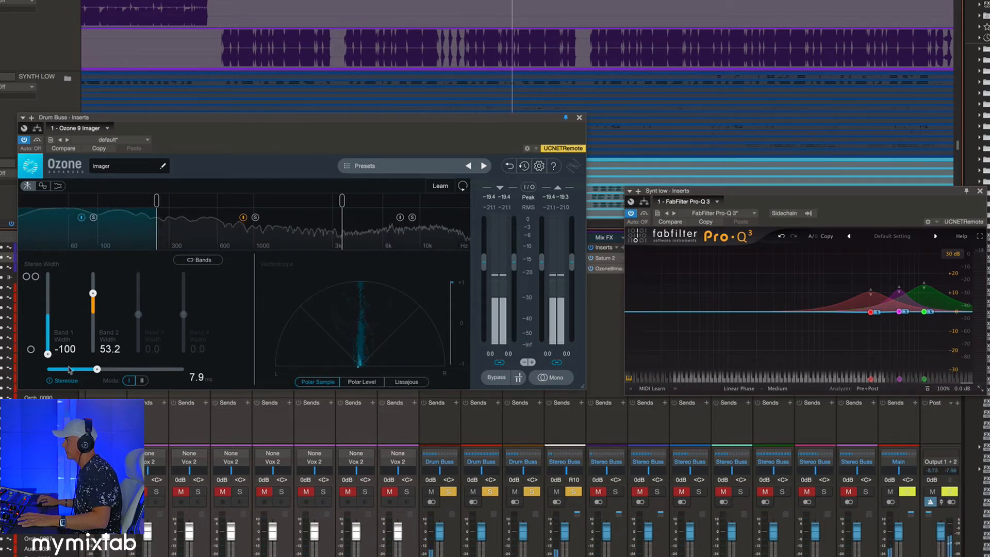
drag(93, 293, 93, 363)
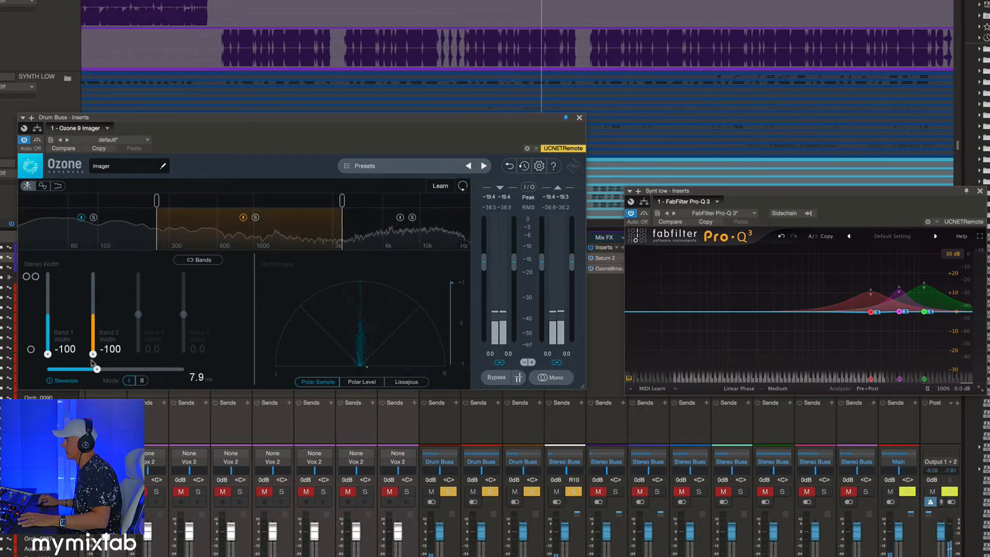
drag(91, 362, 99, 296)
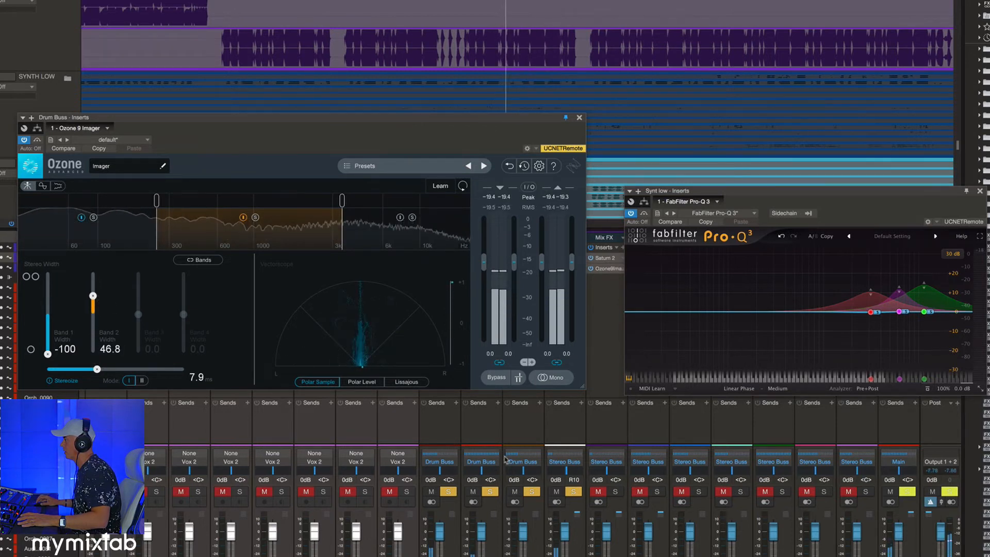
- Add the Bass, Synt low, Synt Hi, Guitar and FX buses to the solo during playback and slightly enlarge the Imager window
click(615, 492)
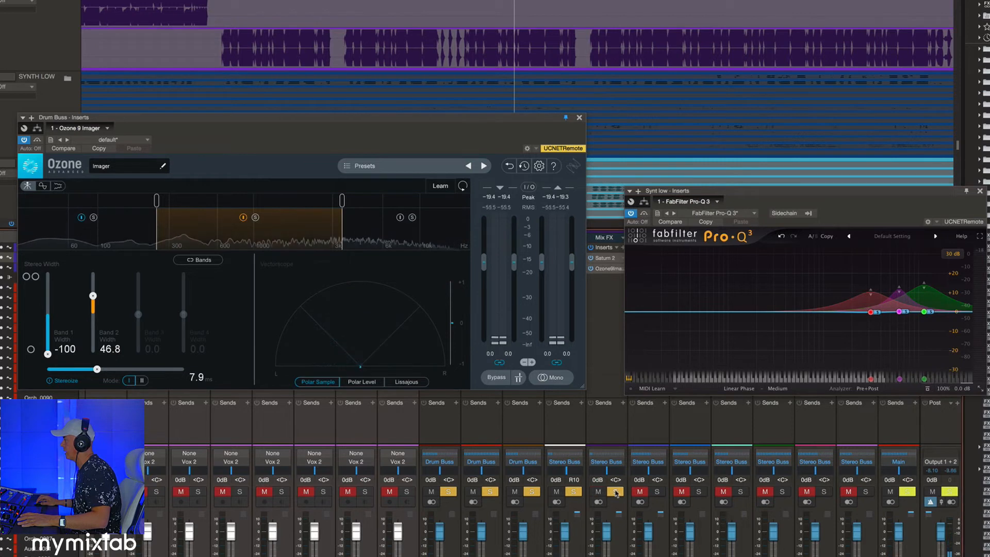
click(658, 492)
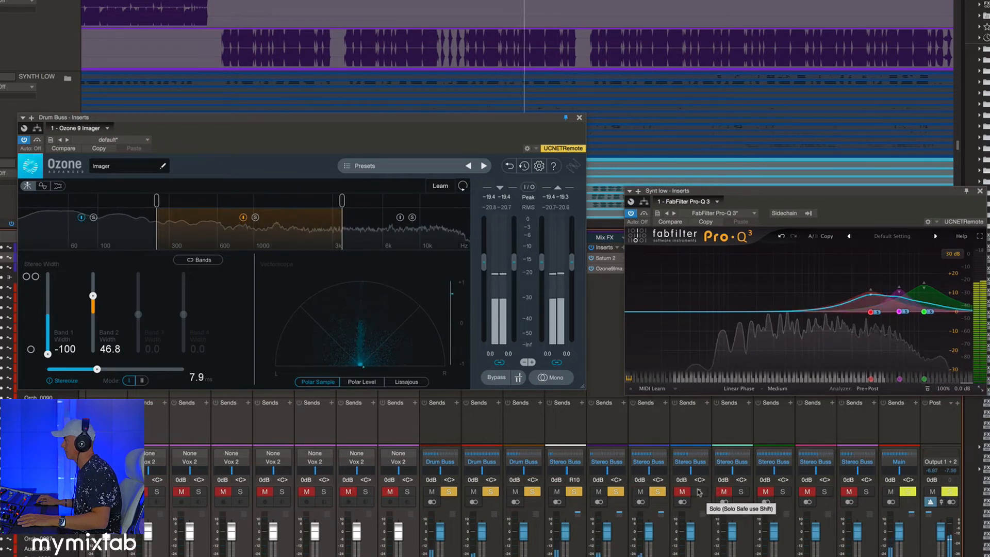
drag(583, 388, 591, 405)
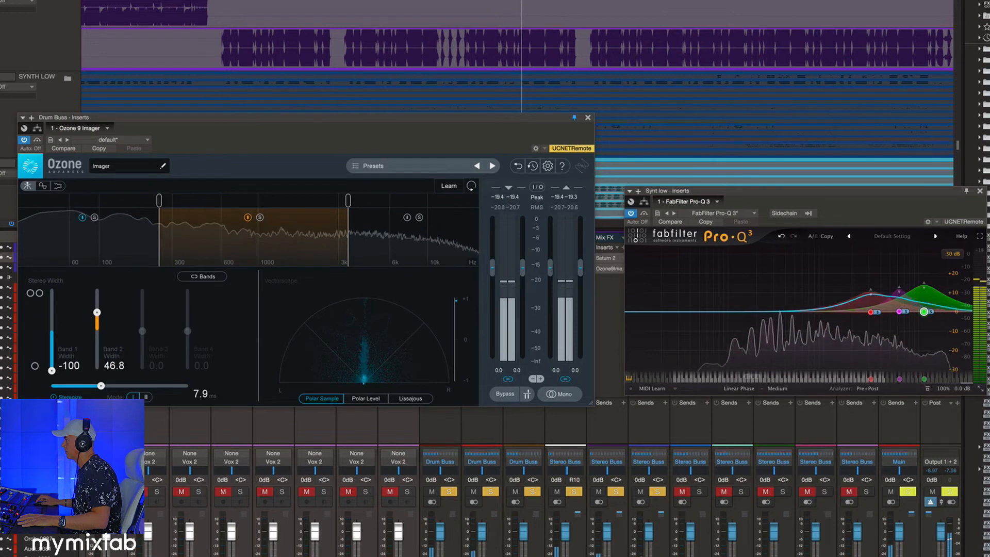
click(699, 491)
click(741, 491)
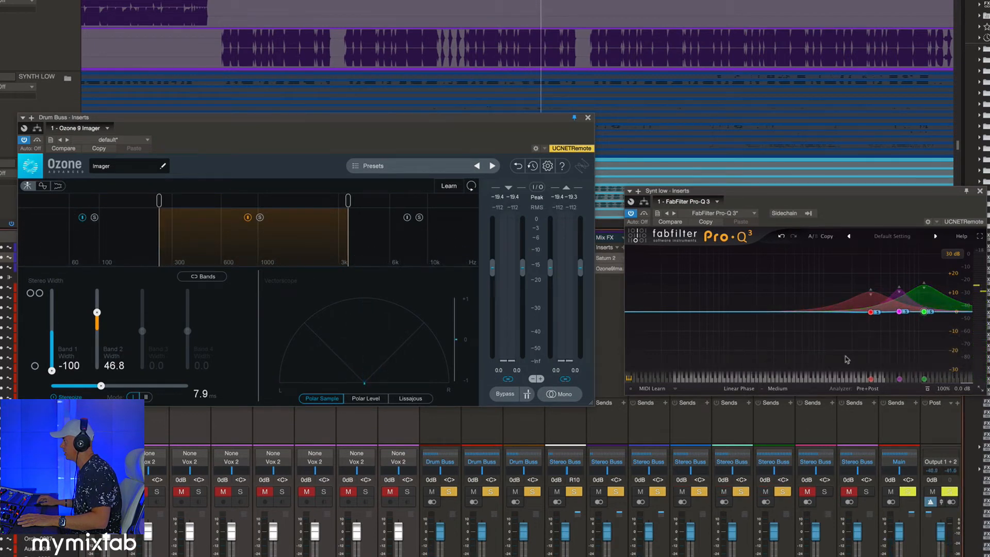
- Play the soloed buses and compare the mix with the Imager and Pro-Q 3 both bypassed and both active
click(929, 390)
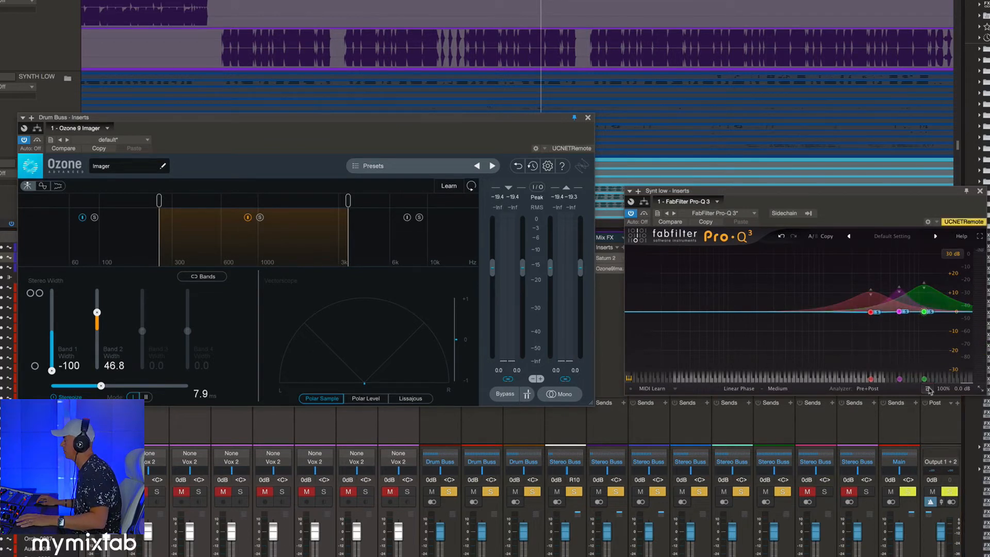
key(space)
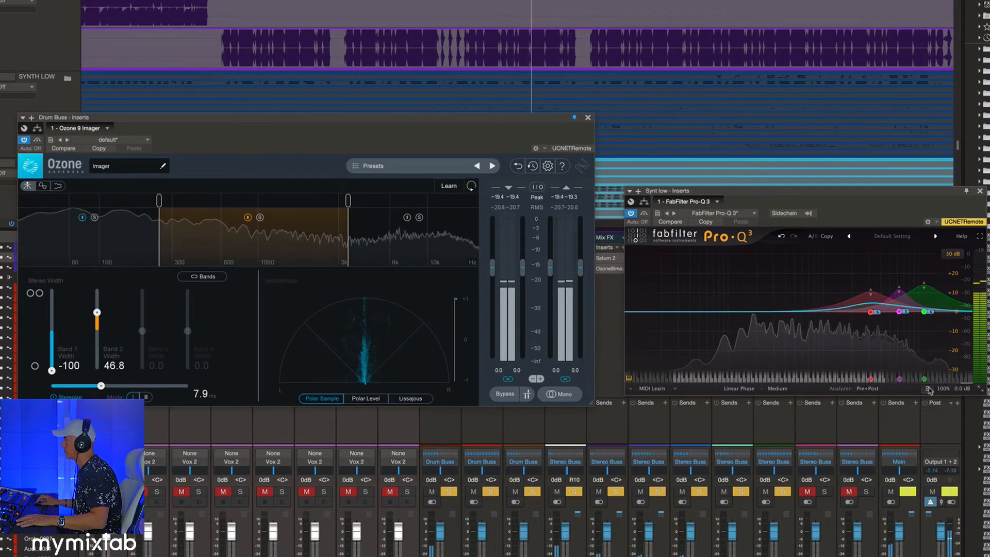
click(505, 394)
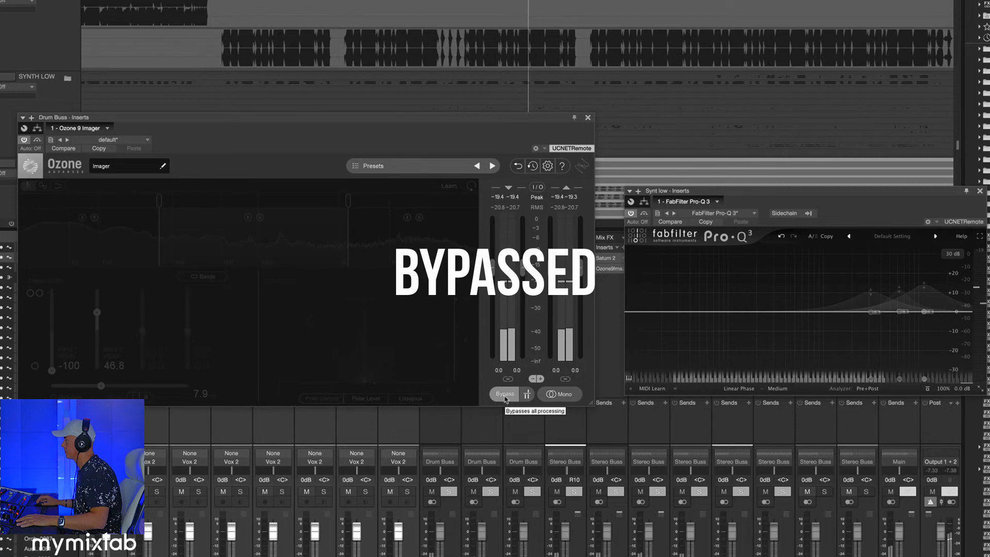
click(504, 394)
click(915, 390)
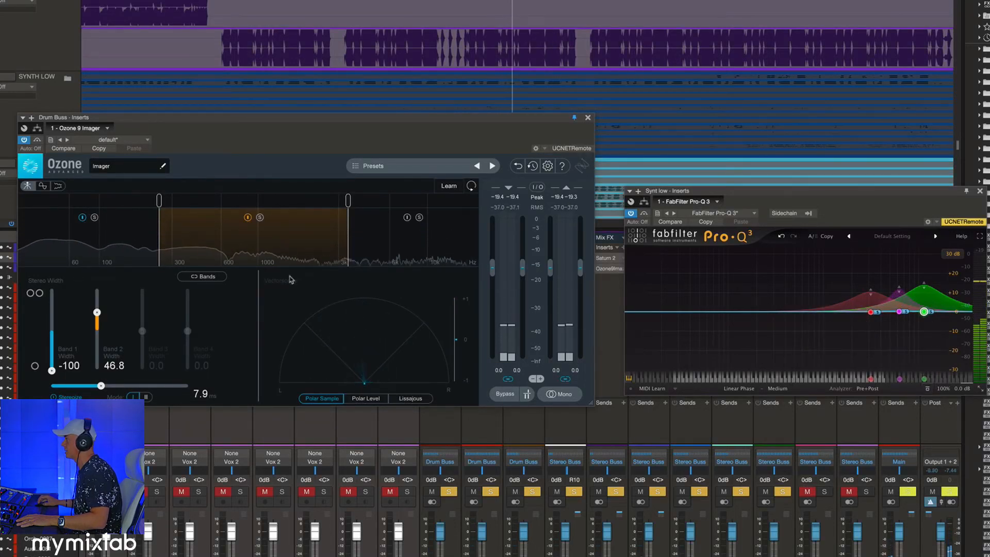
- Close both plug-in windows and examine the mix's stereo image in ADPTR MetricAB on the Main output
click(587, 118)
click(980, 191)
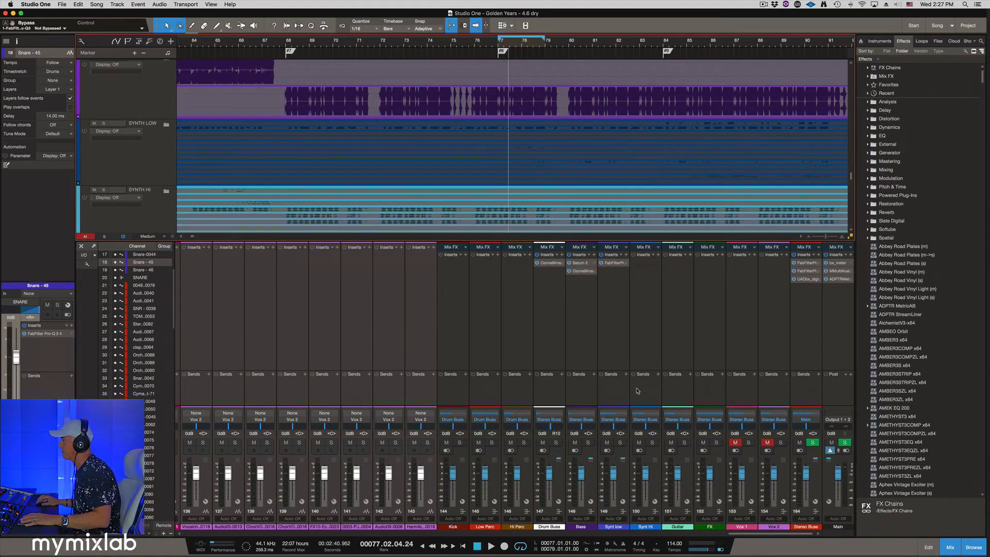
click(839, 280)
drag(620, 84, 423, 76)
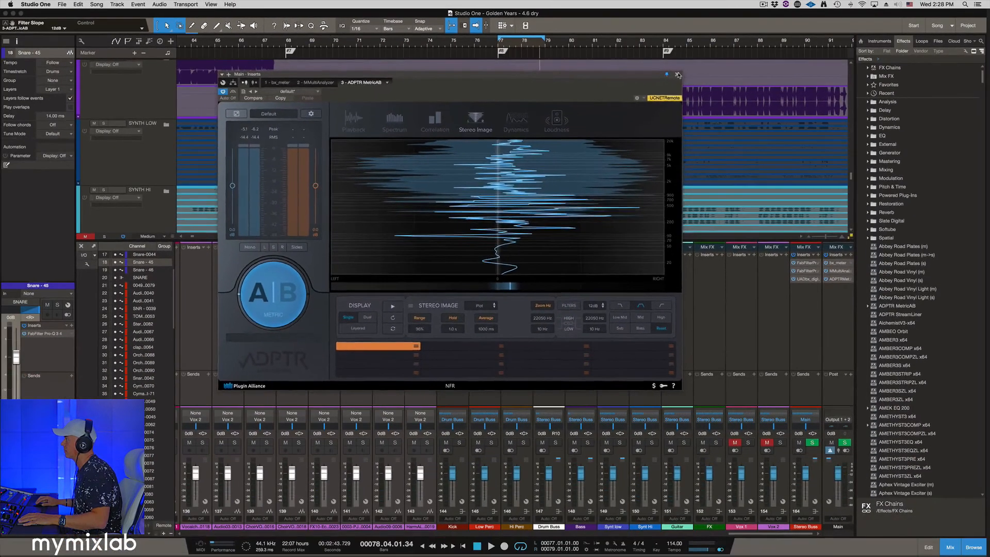
click(785, 86)
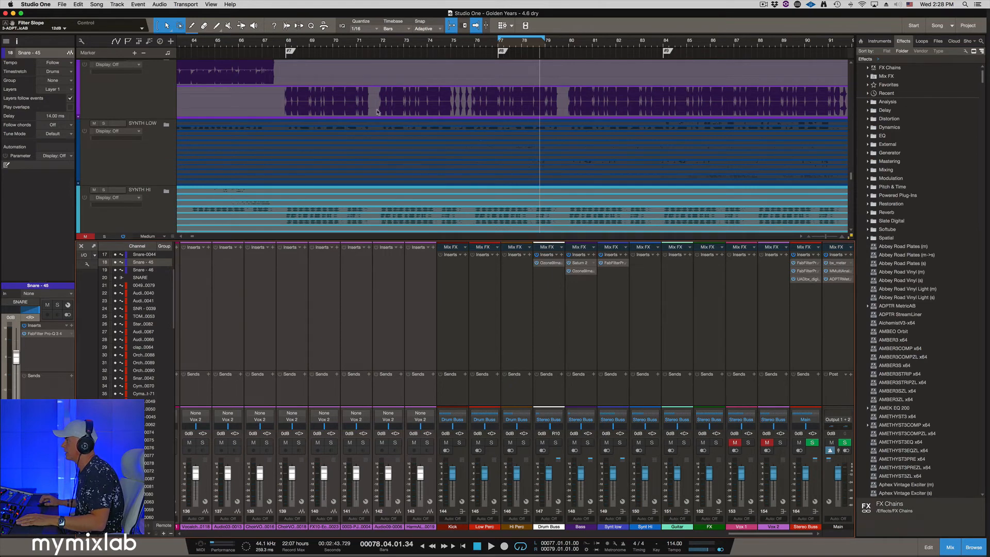
- Solo the Bass bus during playback and check its stereo spread in its Ozone 9 Imager
scroll(475, 91, up, 2)
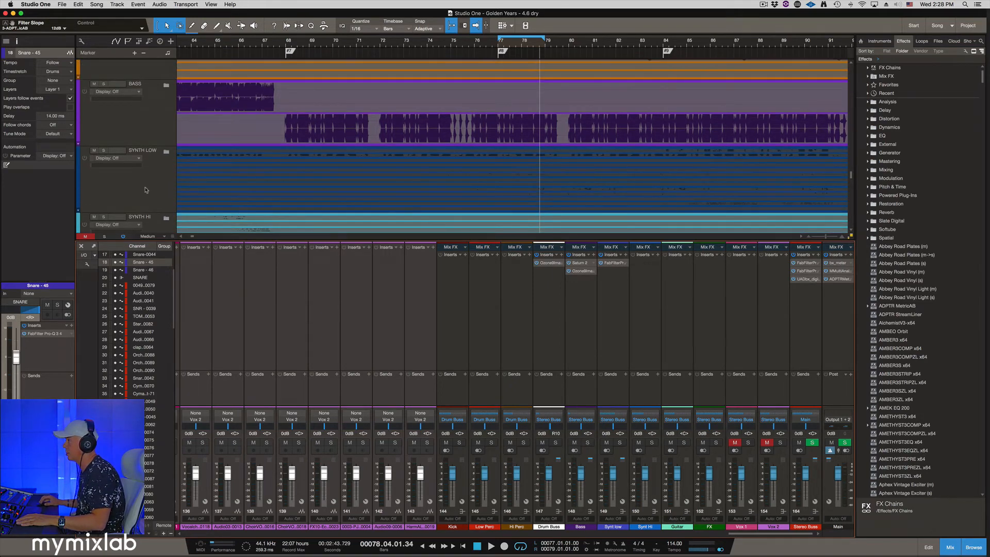
key(space)
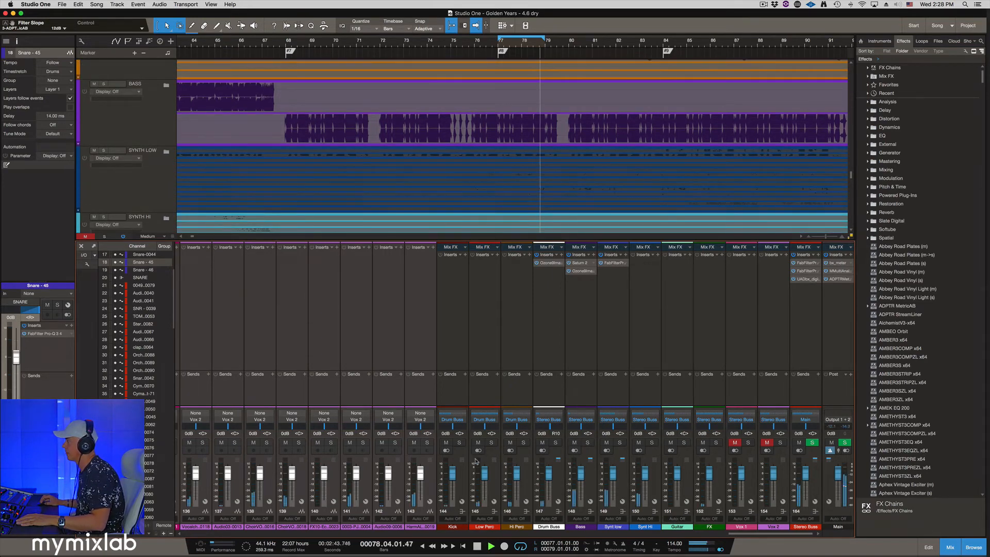
click(587, 443)
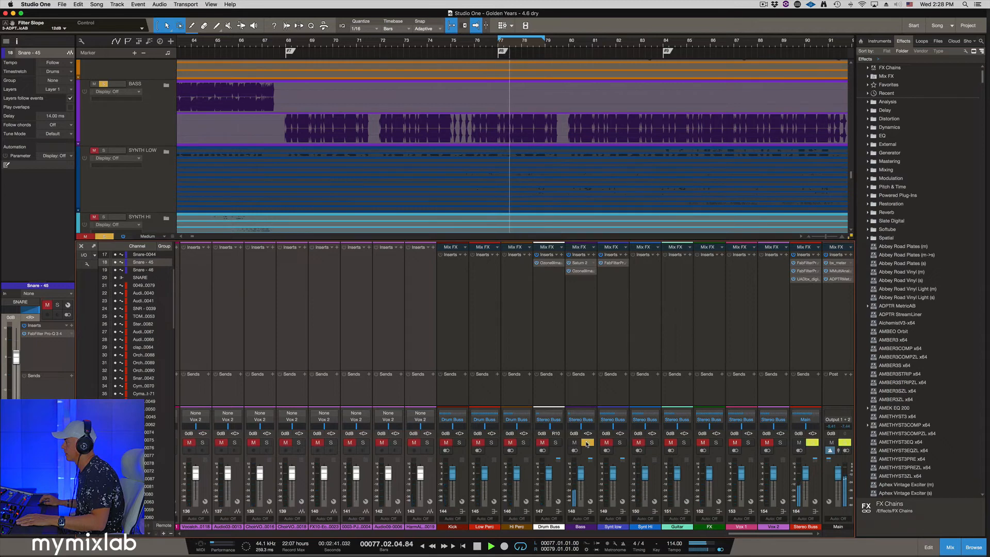
click(578, 271)
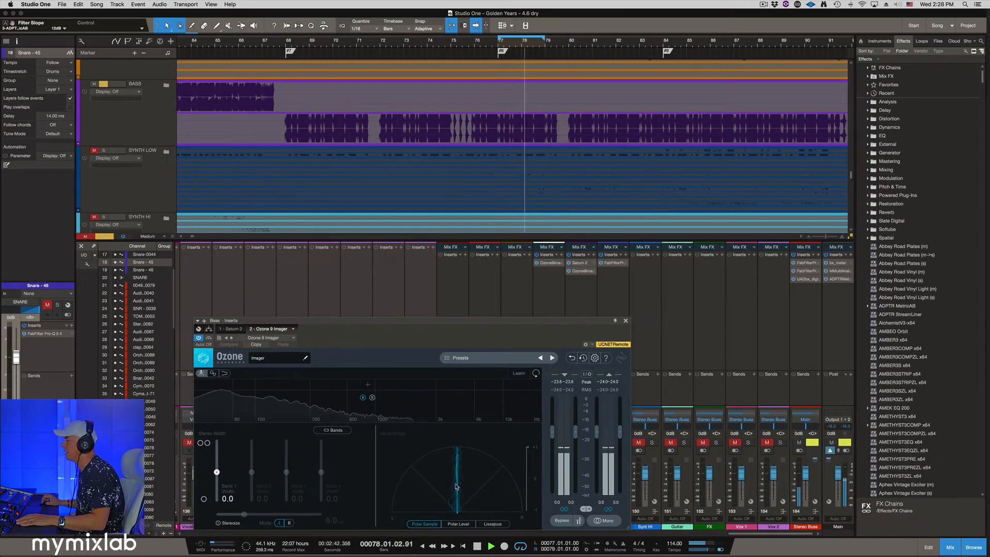
key(space)
- Move the Bass Imager window aside and open the Bass bus's Saturn 2
drag(335, 320, 192, 293)
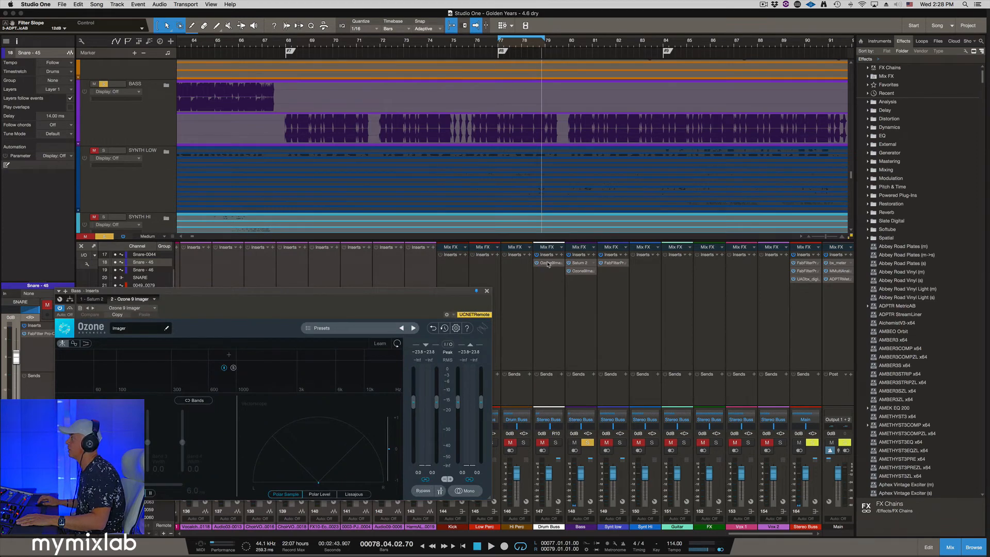
click(577, 263)
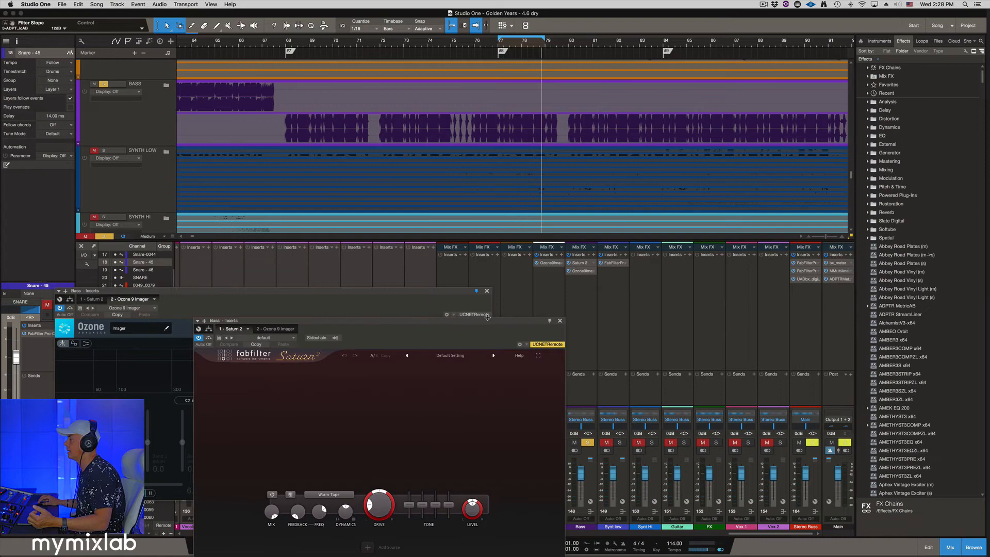
- In the Bass Imager, split off a low band below about 200 Hz and set its stereo width to -100
drag(486, 325, 383, 22)
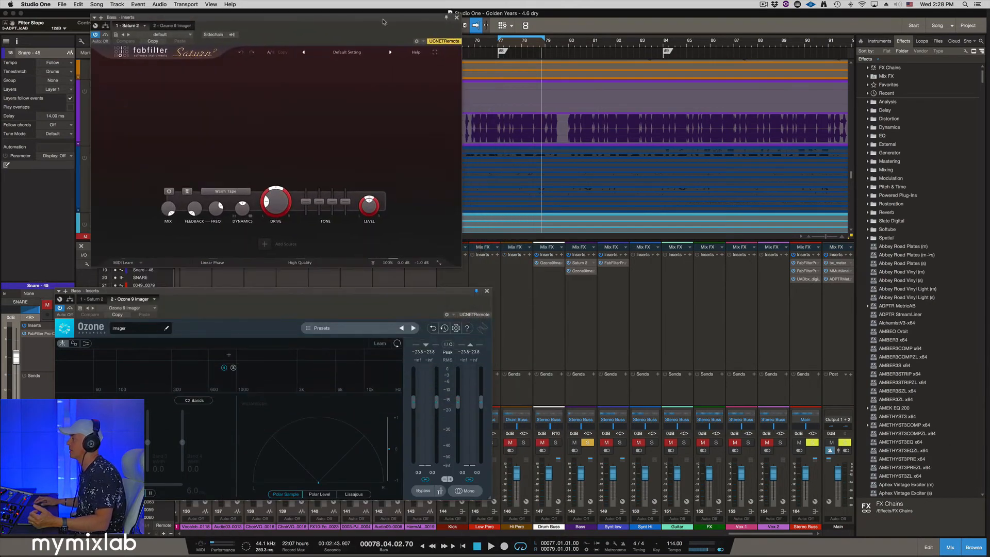
drag(371, 291, 466, 292)
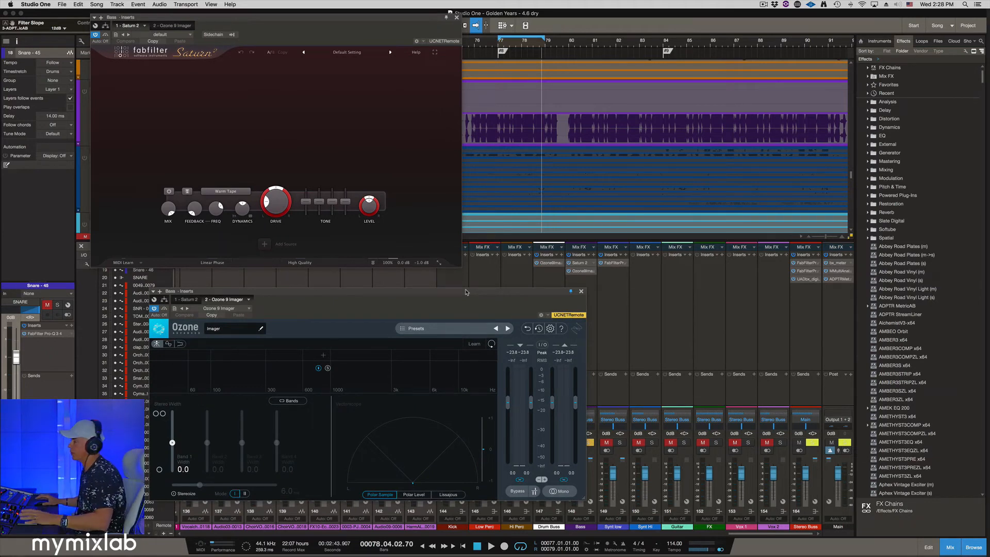
key(space)
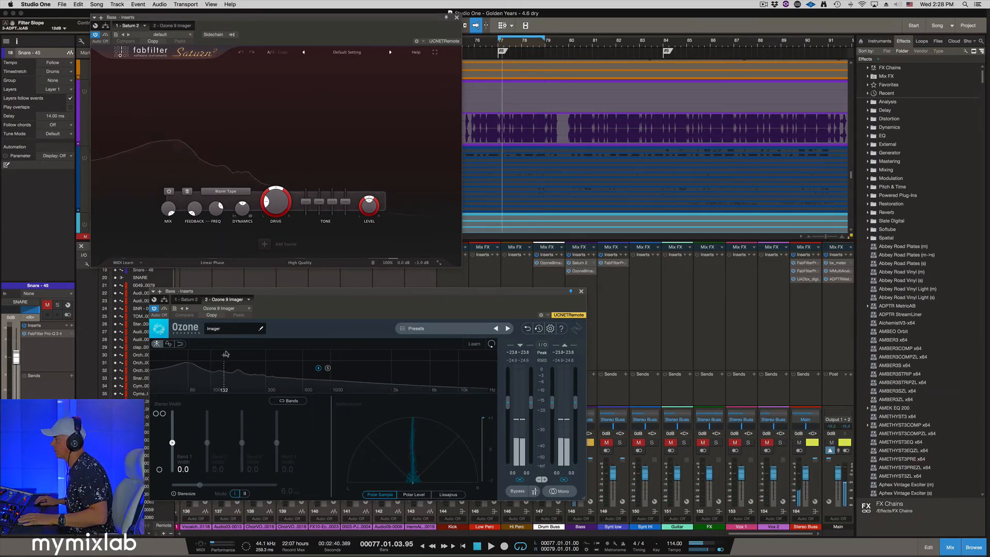
click(267, 353)
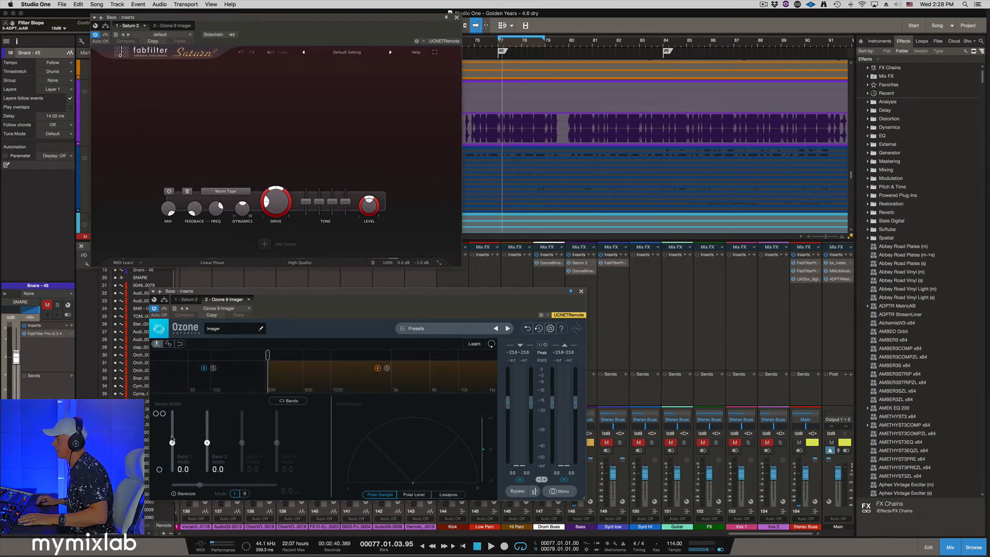
drag(172, 442, 173, 472)
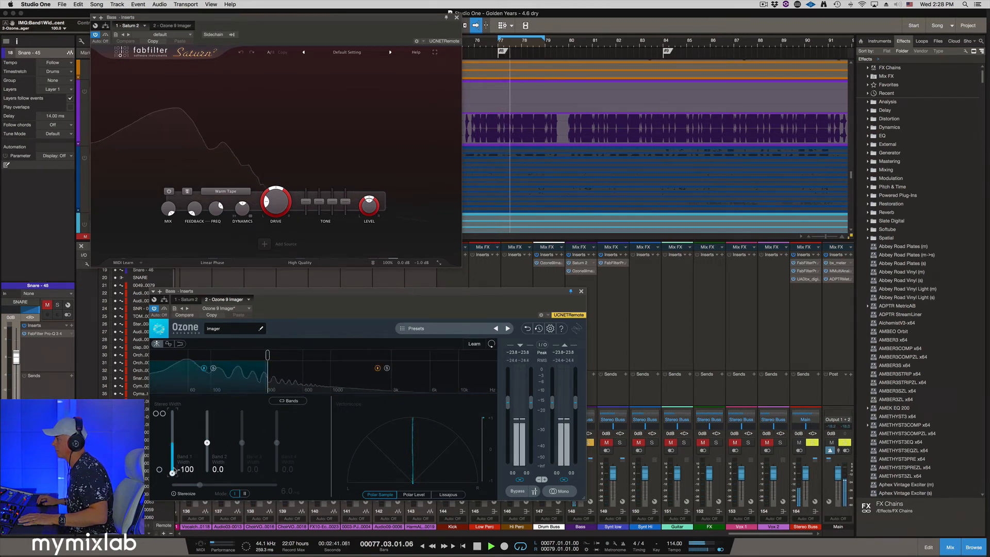
- Add a second crossover above 1 kHz in the Bass Imager and enable Stereoize at 6.0 ms
click(363, 355)
click(425, 368)
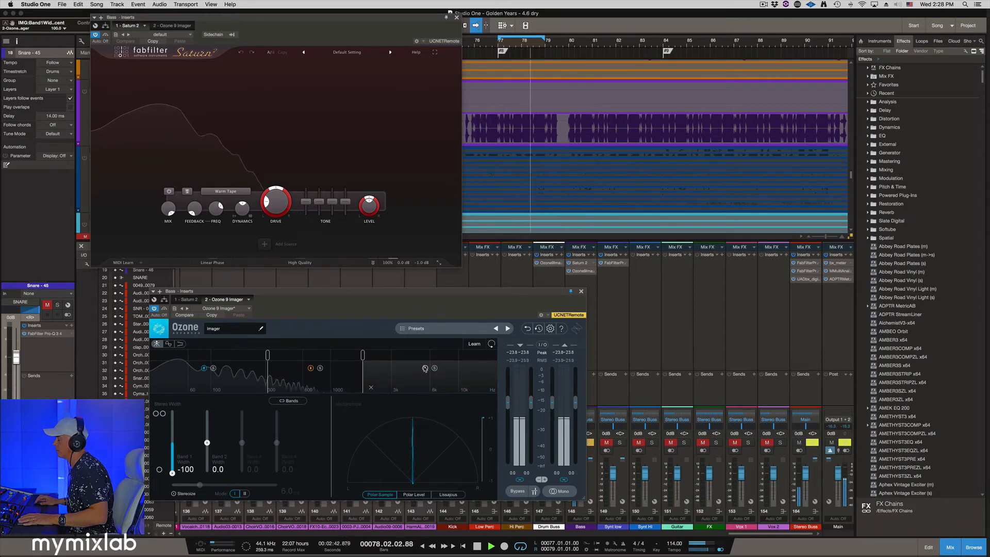
click(174, 494)
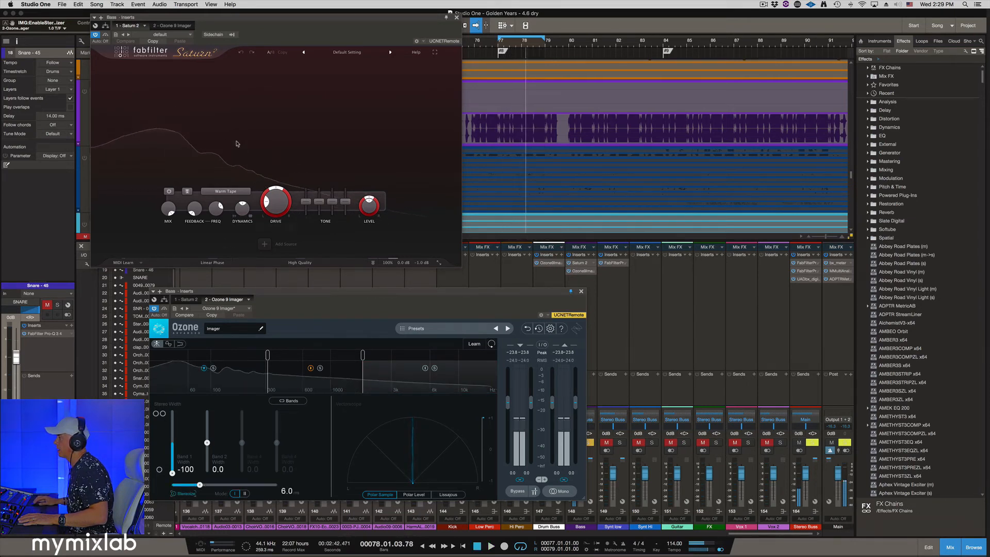
- Split Saturn 2 into three bands, with the first crossover in the low mids and the second at 1000 Hz
click(208, 66)
drag(206, 118, 241, 130)
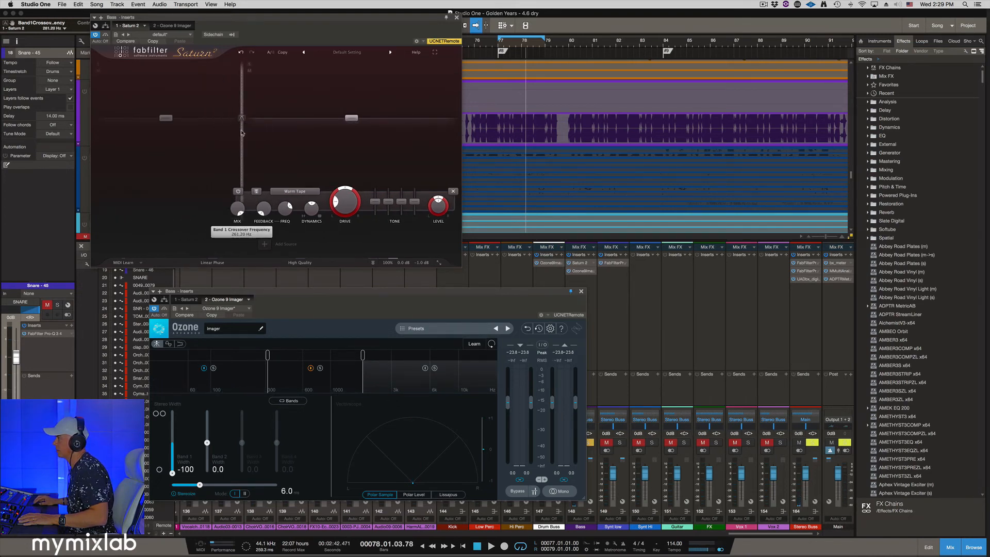
key(Return)
click(351, 87)
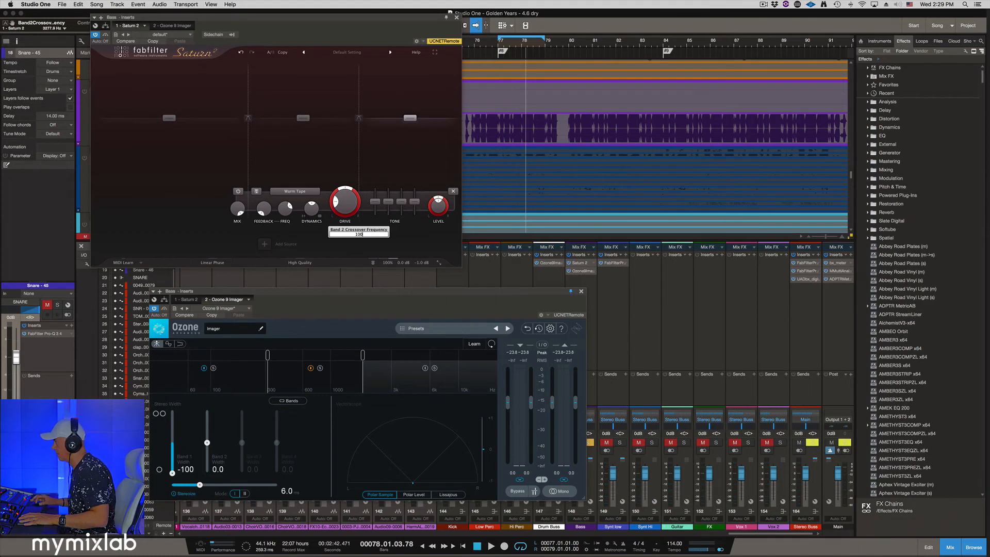
key(Return)
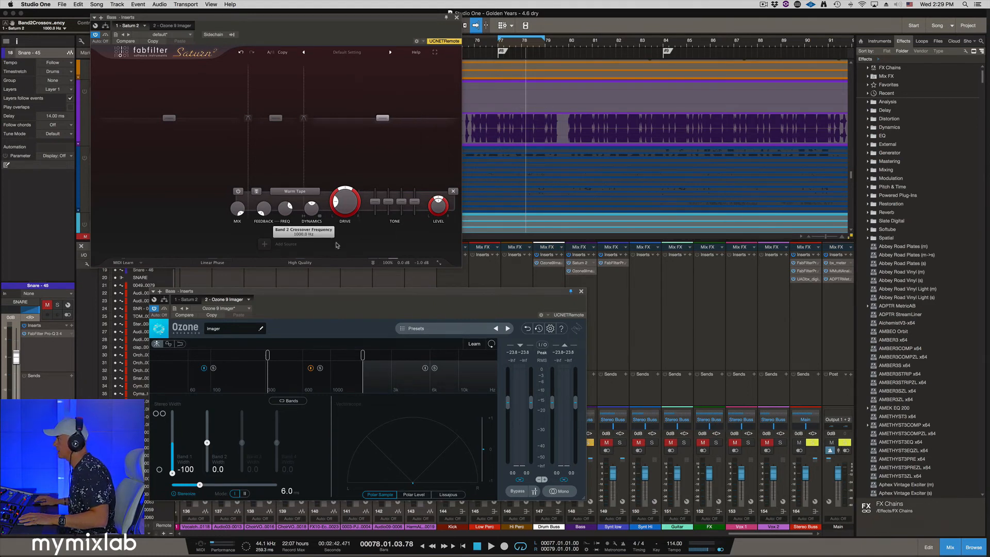
- Set Saturn 2's middle band to Old Tape with much more drive, a mid boost and a slight presence cut while playing
key(space)
click(226, 191)
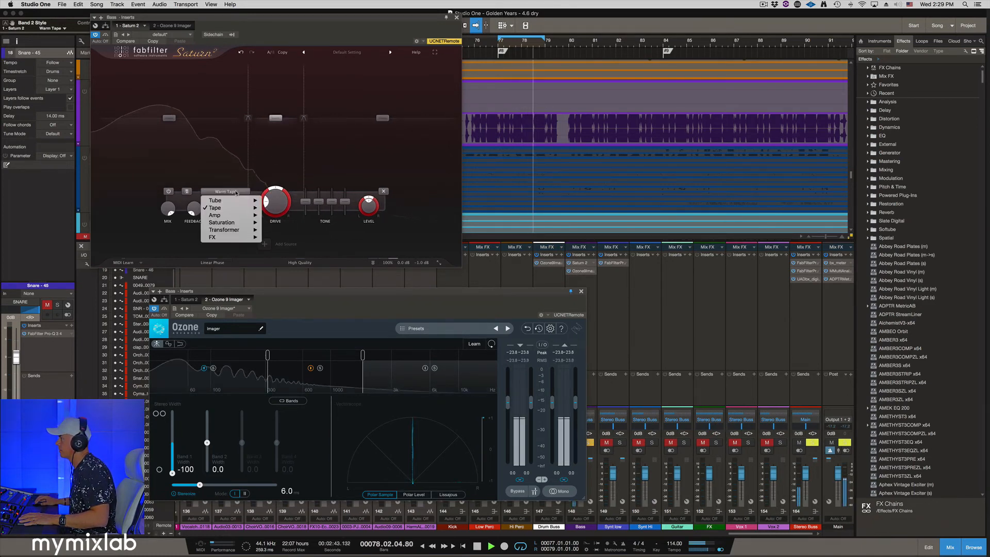
mouse_move(234, 203)
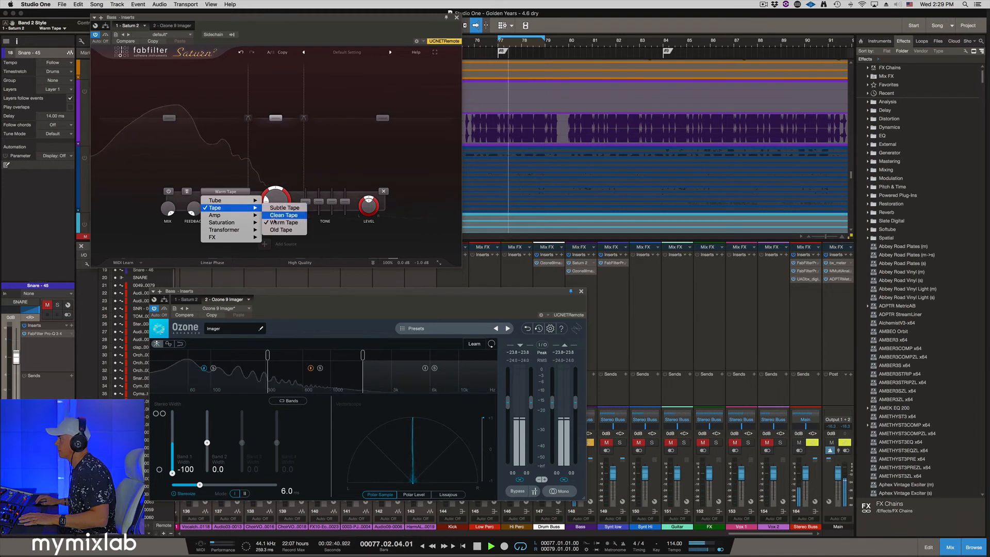
click(278, 229)
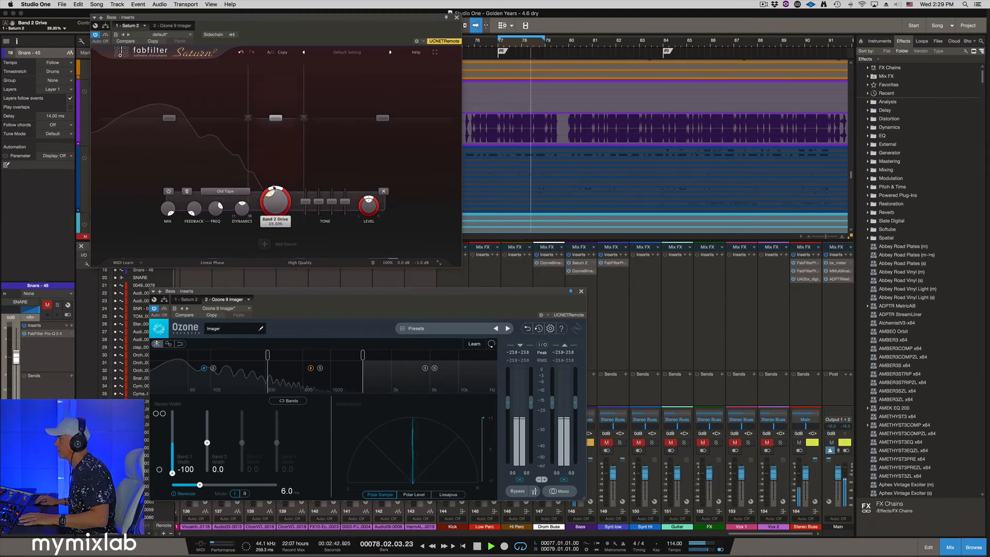
drag(311, 222, 318, 198)
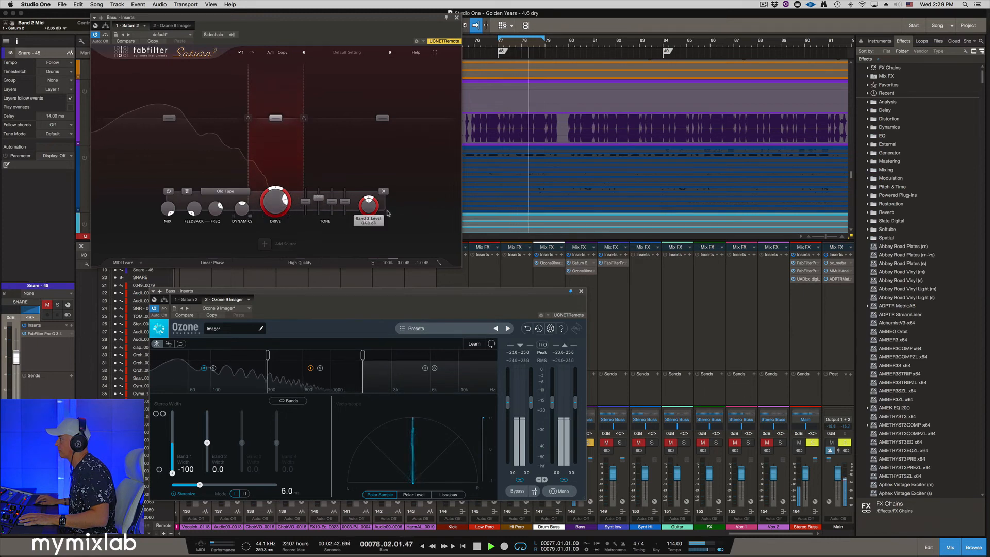
drag(345, 202, 345, 204)
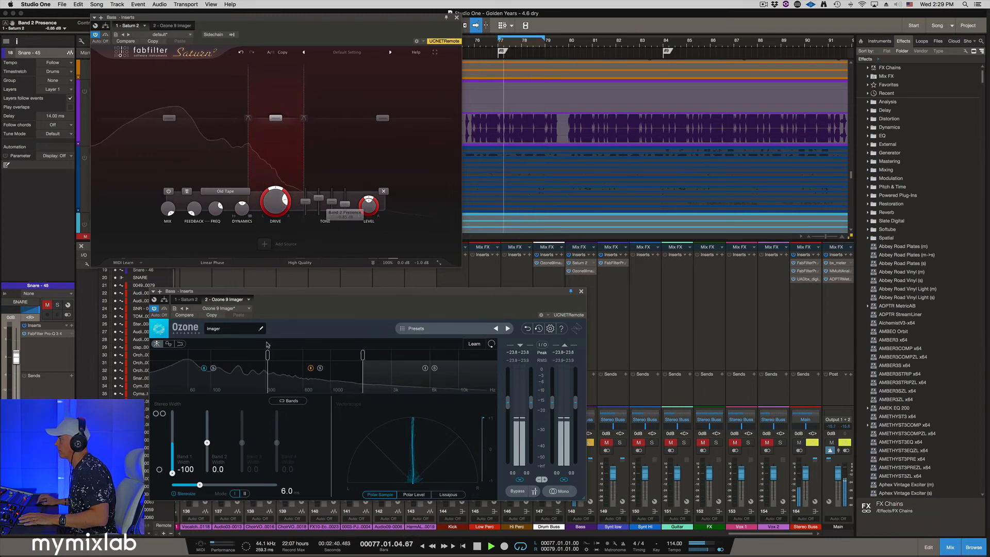
- Set the Imager's second-band width to 63.3 and compare the bass with Saturn 2 bypassed and active
drag(207, 442, 207, 468)
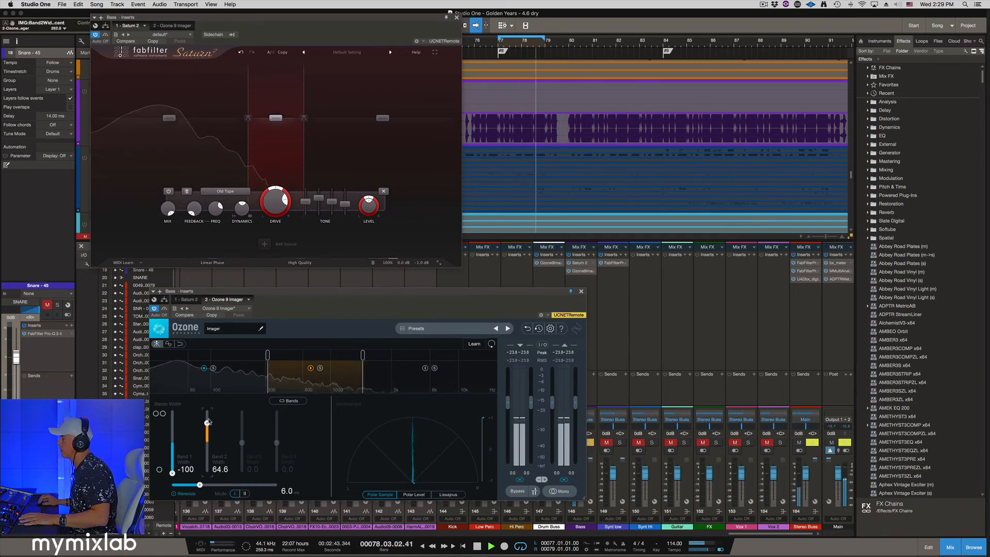
drag(207, 412, 208, 447)
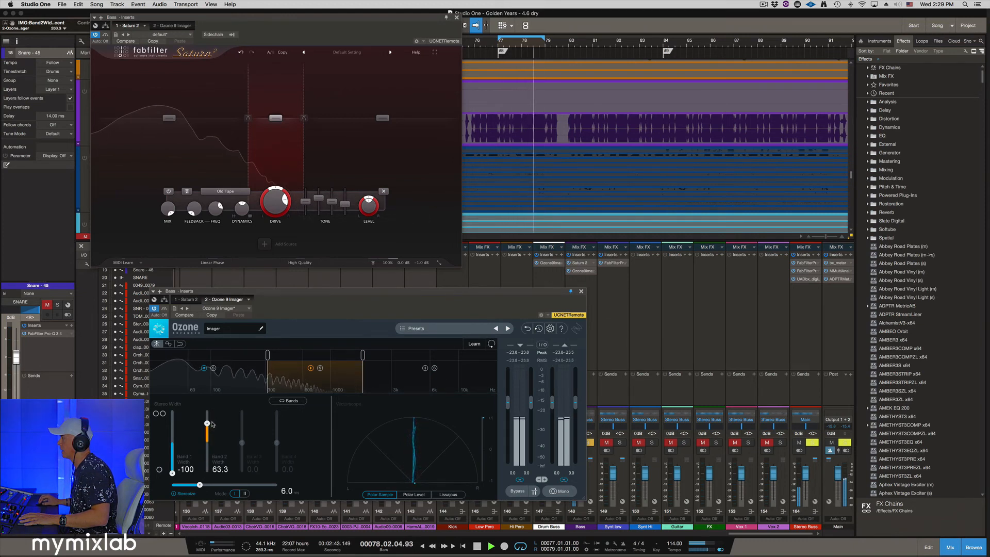
click(373, 263)
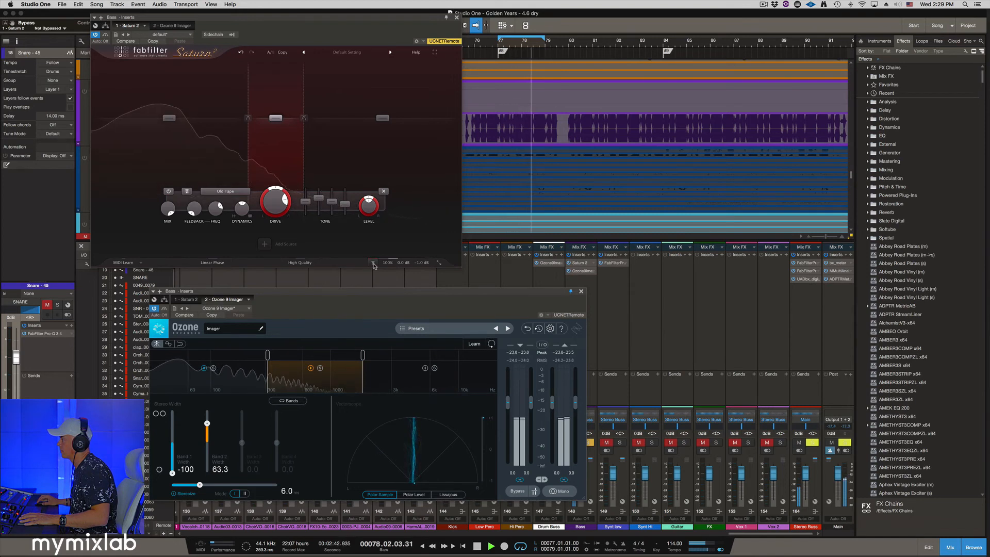
click(373, 262)
key(space)
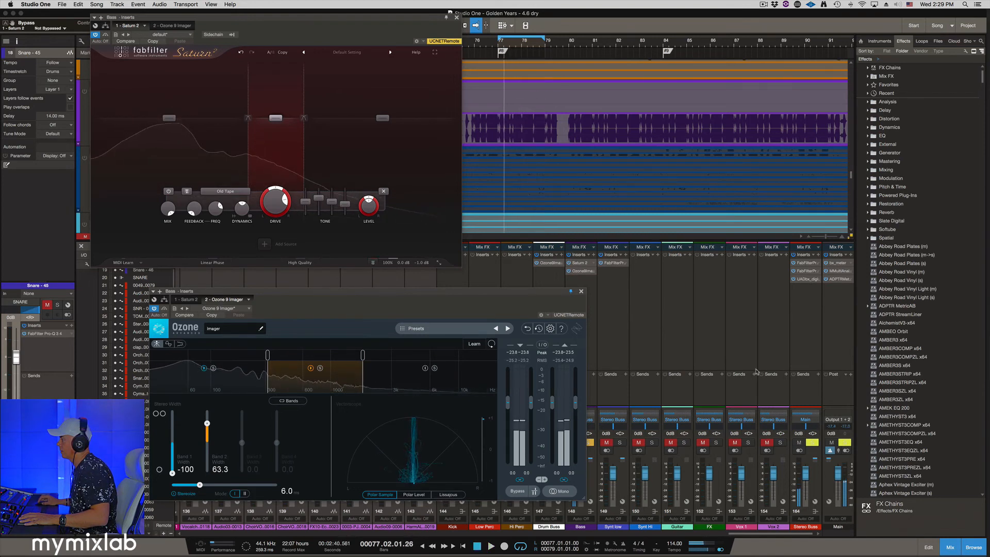
- Unsolo the Bass bus and compare the mix with its Saturn 2 and Imager bypassed and active
drag(540, 293, 473, 298)
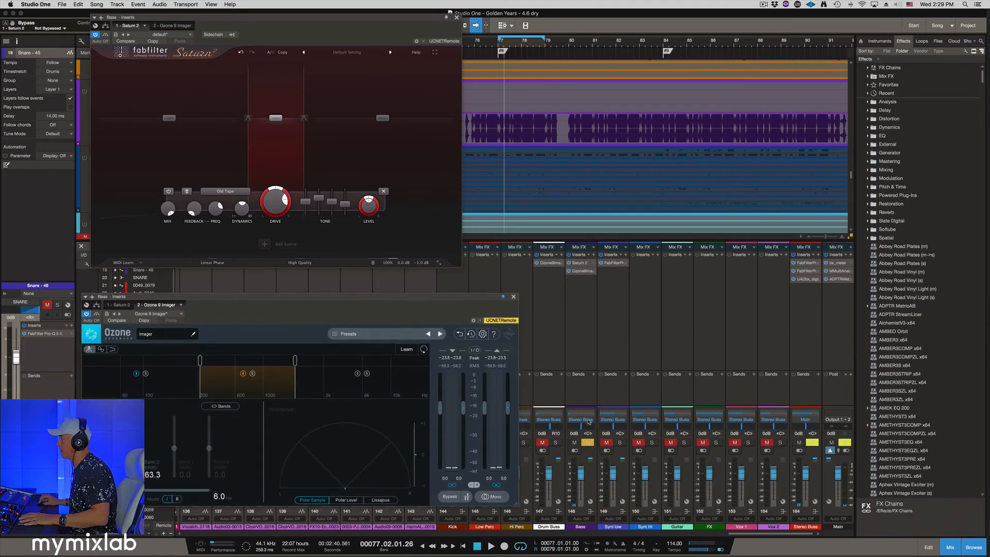
click(589, 443)
key(space)
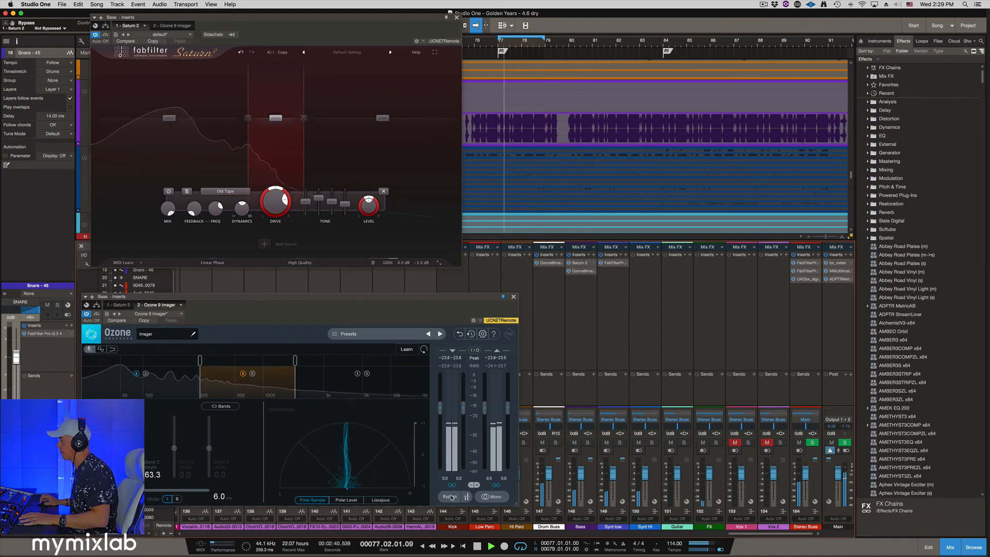
click(450, 497)
click(450, 496)
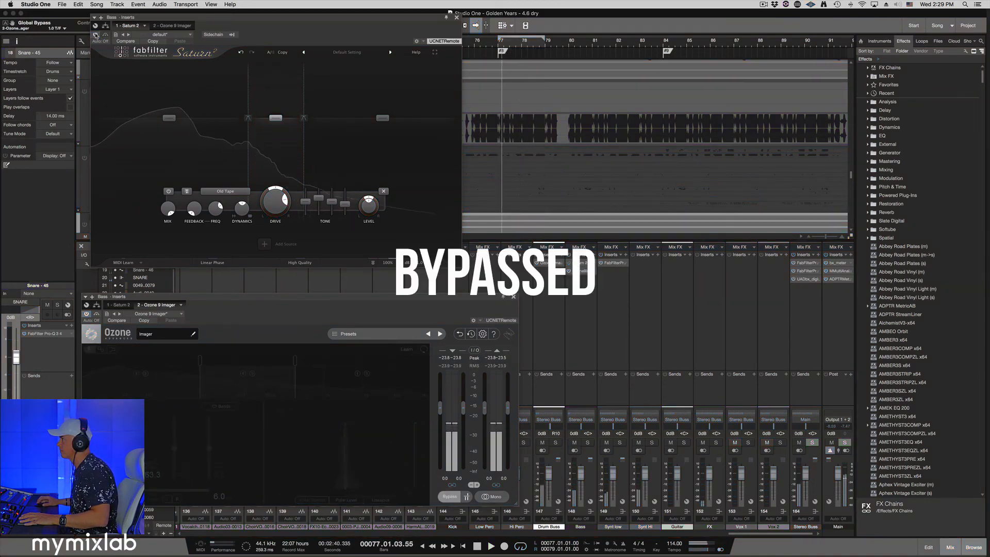
click(95, 35)
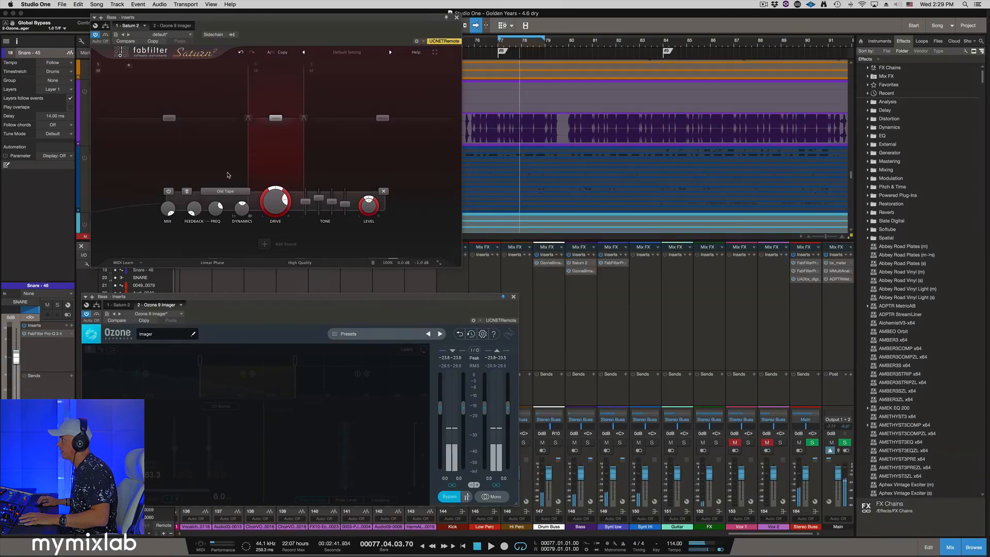
click(448, 496)
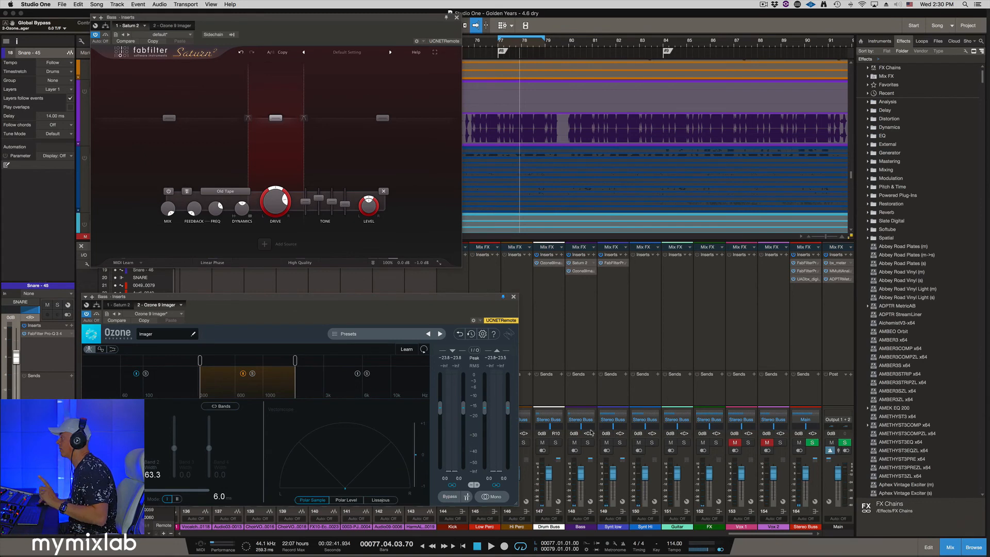
- Solo the Drum and Bass buses, compare them with the bass plug-ins bypassed and active, and set the Imager's second-band width to 38.0
click(555, 442)
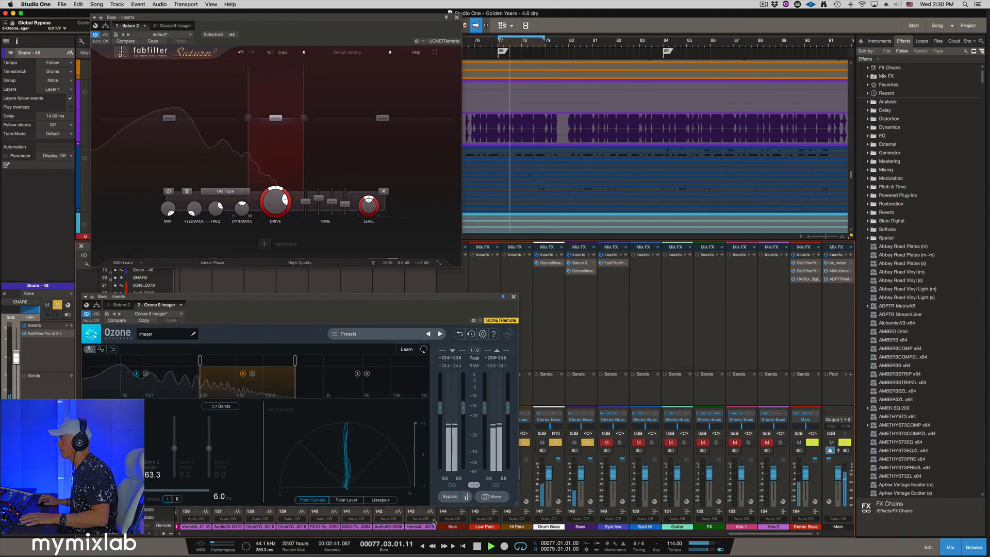
click(449, 495)
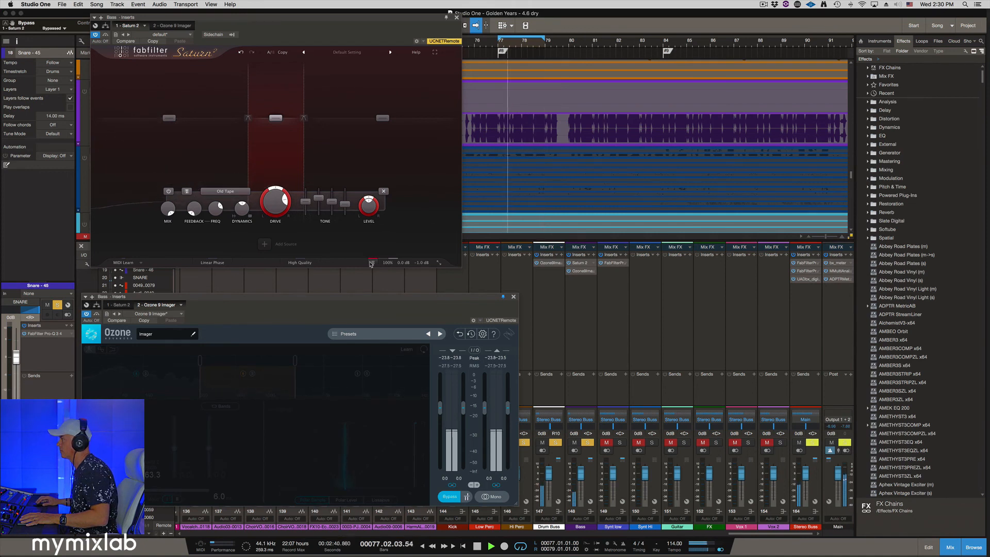
click(449, 497)
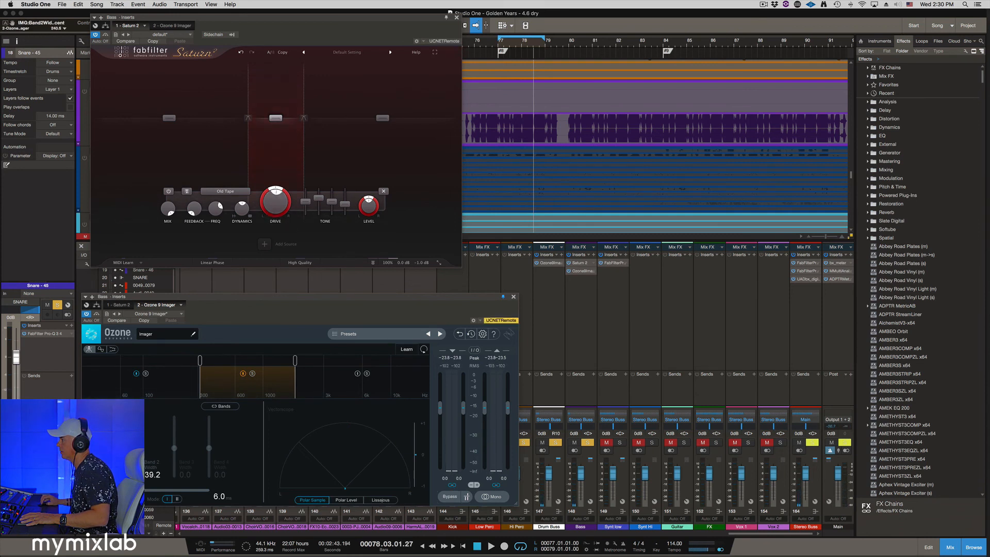
key(space)
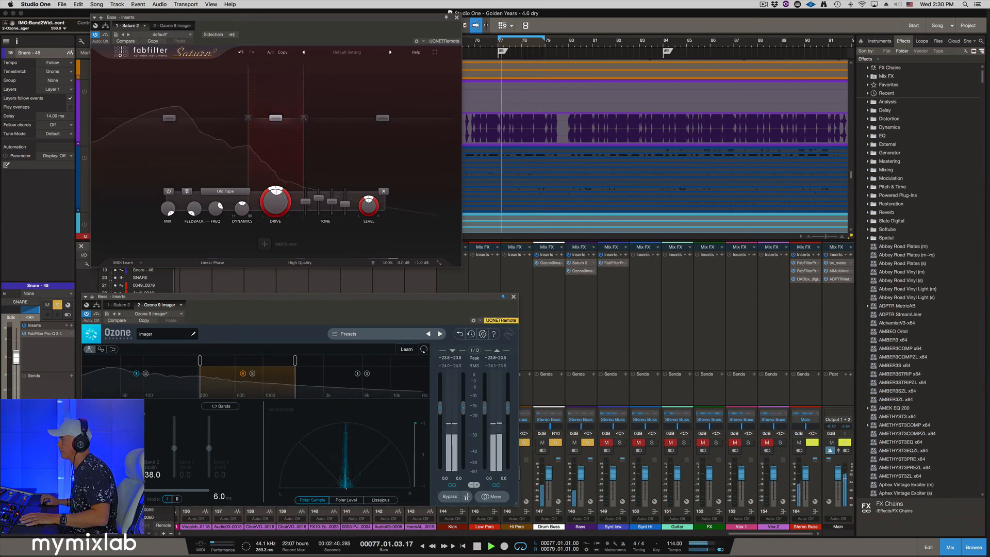
key(space)
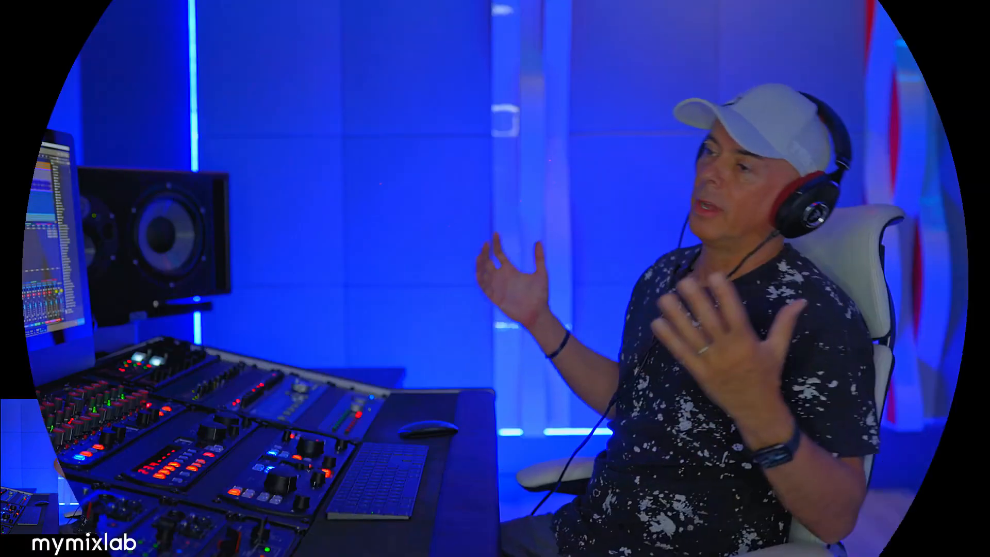